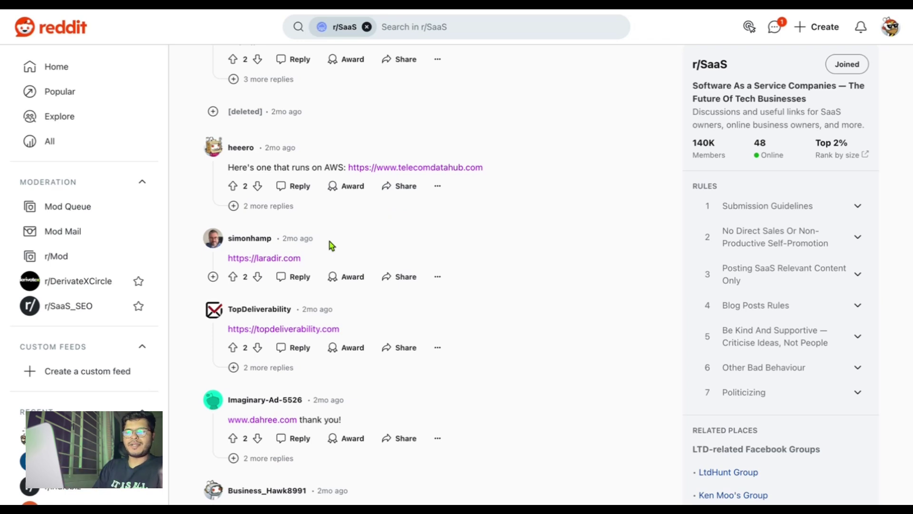
Open the laradir.com link from the Reddit comment and look over the site's homepage
{"action": "left_click", "coordinate": [265, 260]}
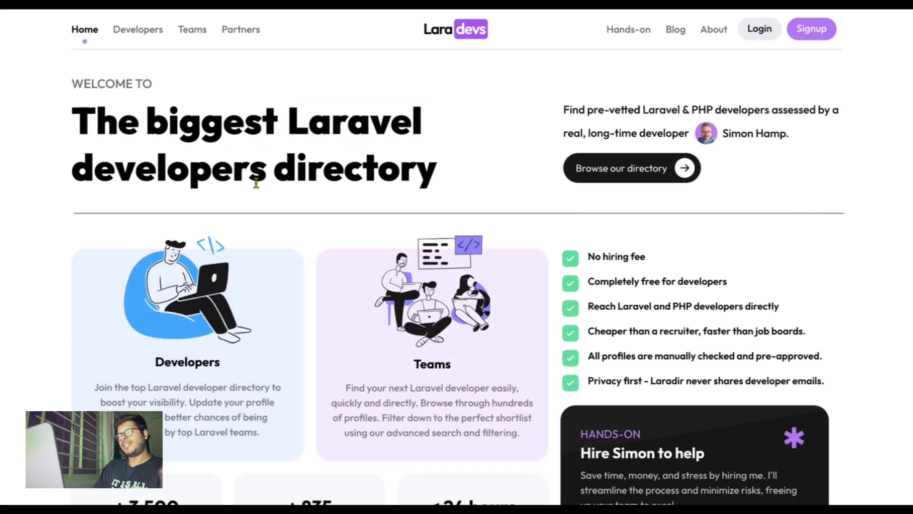
{"action": "scroll", "coordinate": [256, 183], "scroll_direction": "down", "scroll_amount": 4}
{"action": "scroll", "coordinate": [258, 189], "scroll_direction": "down", "scroll_amount": 20}
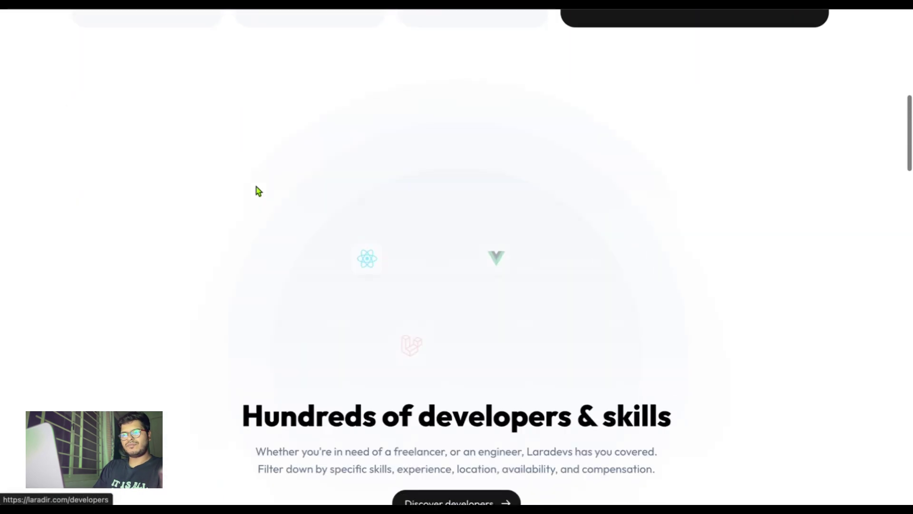
{"action": "scroll", "coordinate": [258, 189], "scroll_direction": "up", "scroll_amount": 20}
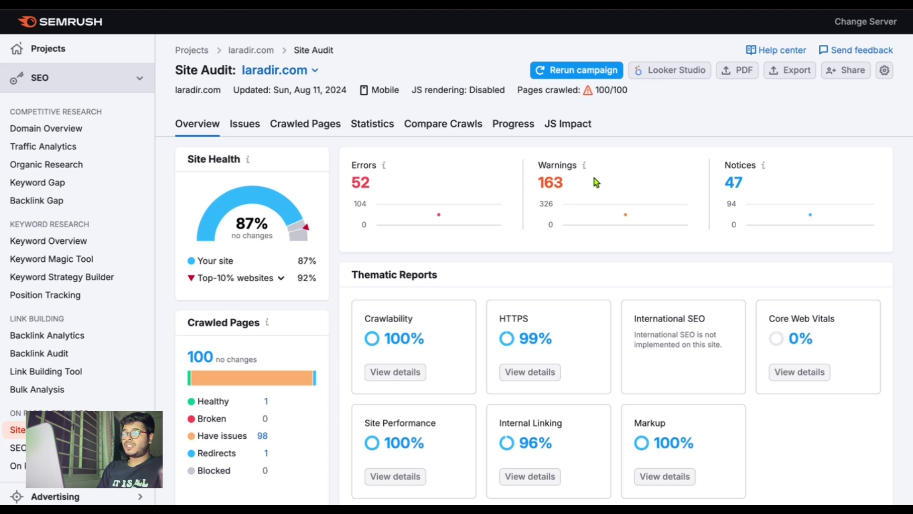
In the Semrush site audit, view all issues and expand the duplicate title tag entry "Senior Laravel Developer - Bangladesh - Laradir"
{"action": "scroll", "coordinate": [530, 297], "scroll_direction": "down", "scroll_amount": 5}
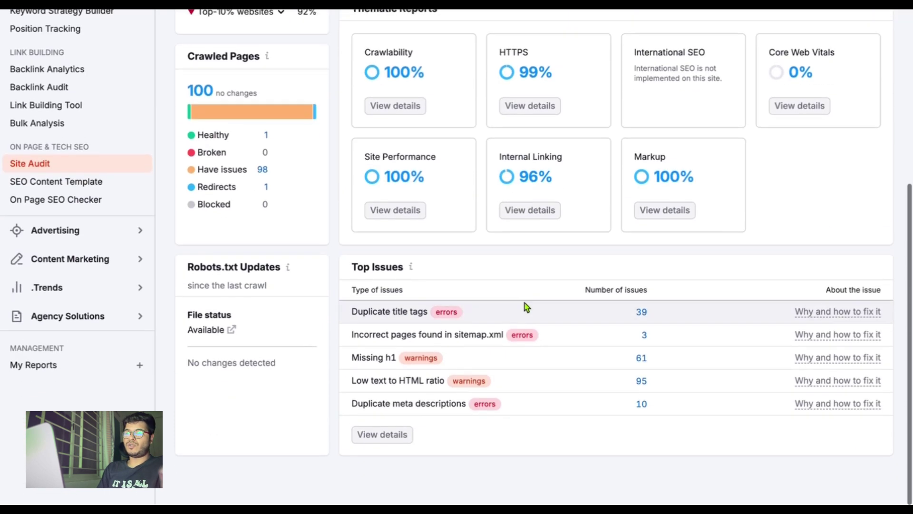
{"action": "left_click", "coordinate": [393, 433]}
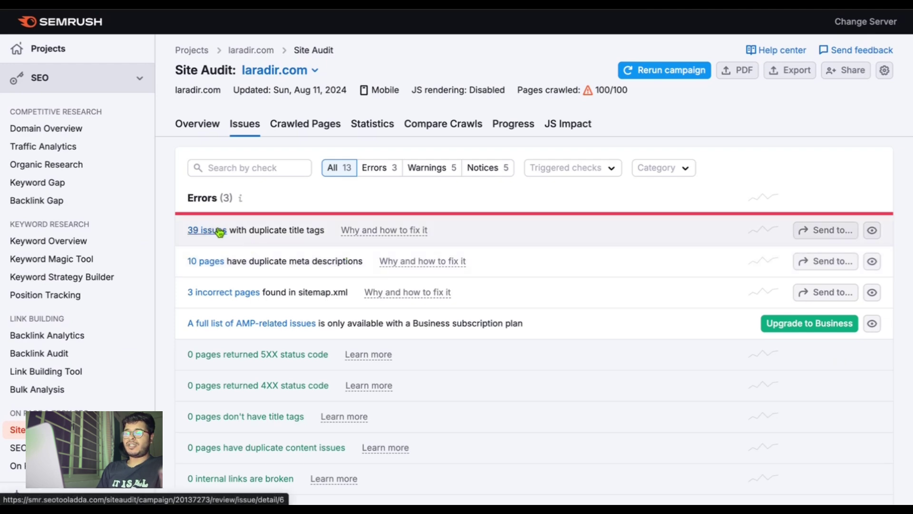
{"action": "left_click", "coordinate": [219, 232]}
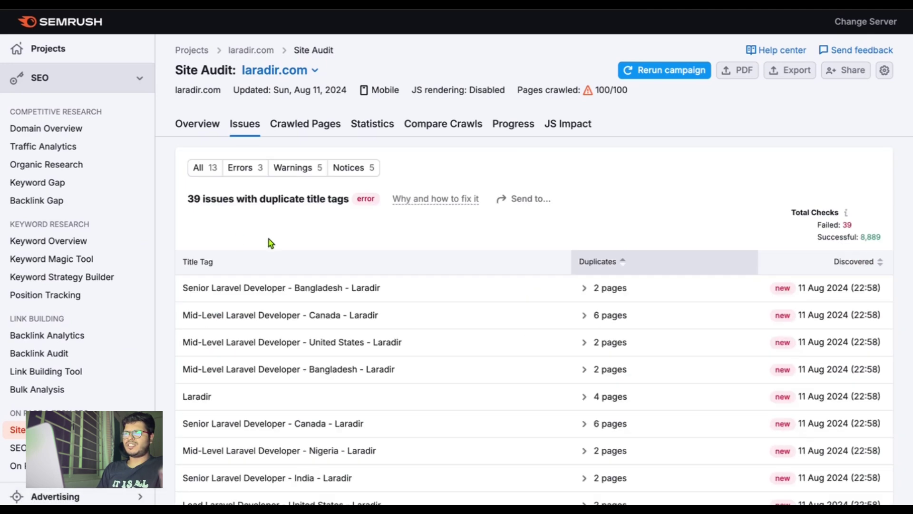
{"action": "scroll", "coordinate": [418, 299], "scroll_direction": "down", "scroll_amount": 2}
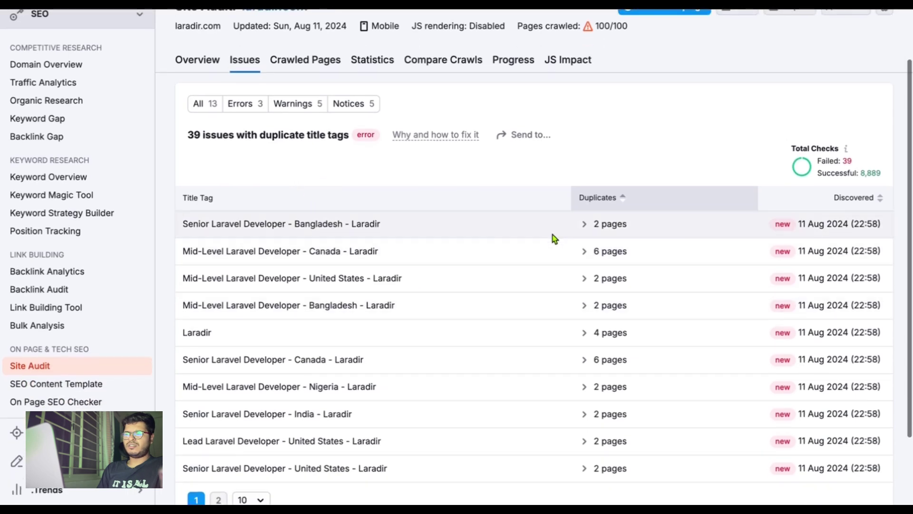
{"action": "left_click", "coordinate": [582, 227]}
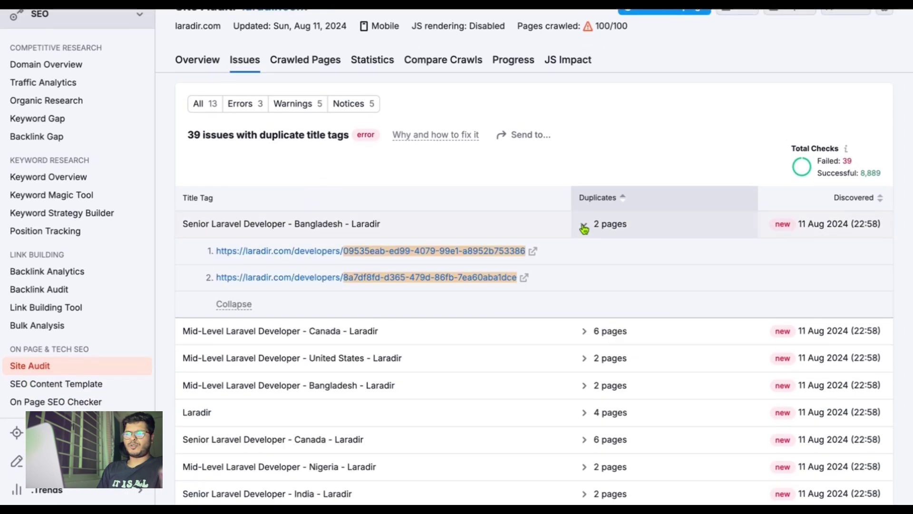
Examine the first page sharing the duplicate Bangladesh title and return to the audit's issue list
{"action": "left_click", "coordinate": [533, 252]}
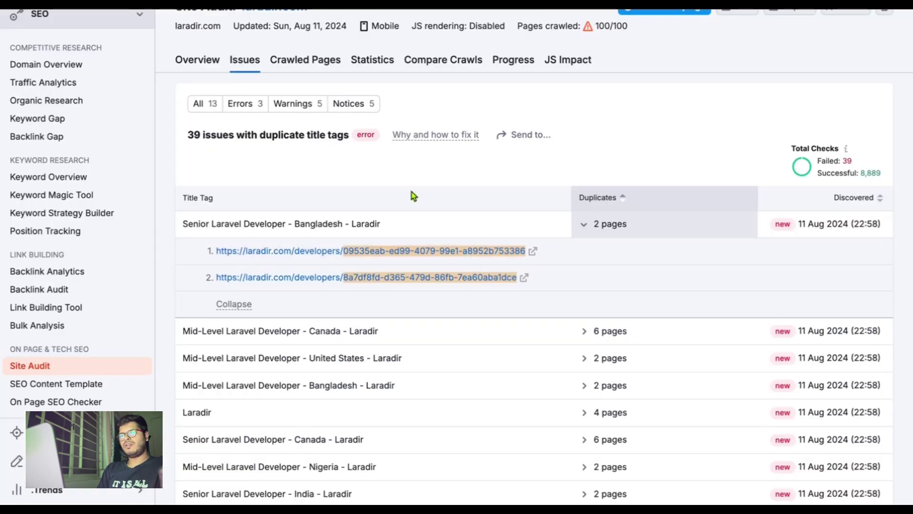
{"action": "scroll", "coordinate": [404, 206], "scroll_direction": "down", "scroll_amount": 3}
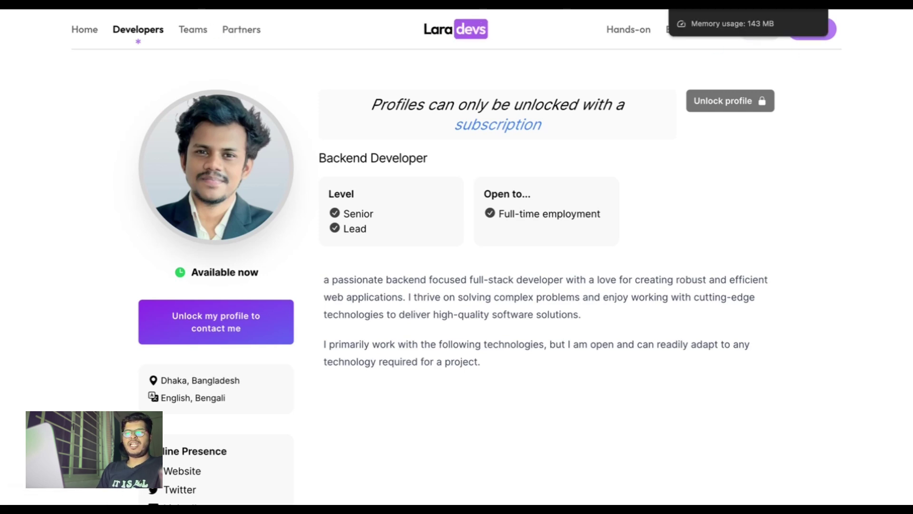
{"action": "left_click", "coordinate": [704, 2]}
{"action": "scroll", "coordinate": [267, 264], "scroll_direction": "left", "scroll_amount": 5}
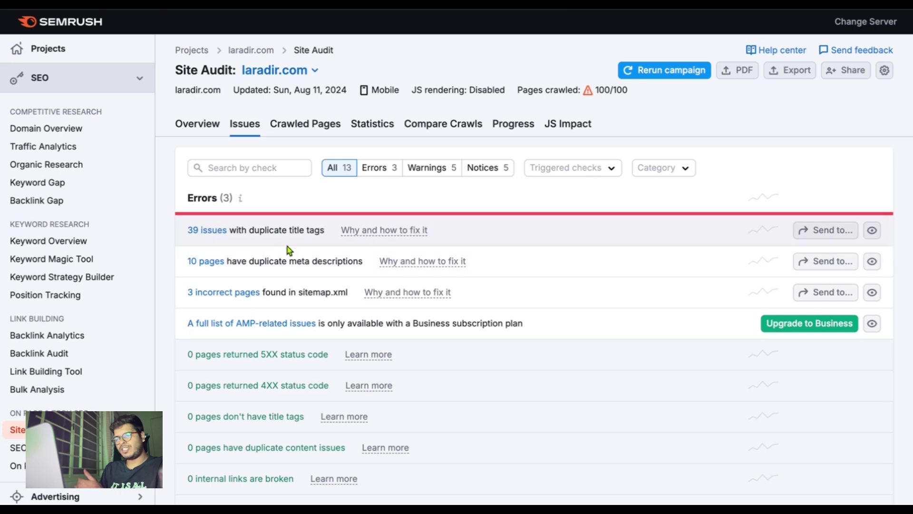
Review the incorrect pages found in sitemap.xml and filter the audit's issue list to warnings
{"action": "left_click", "coordinate": [238, 295]}
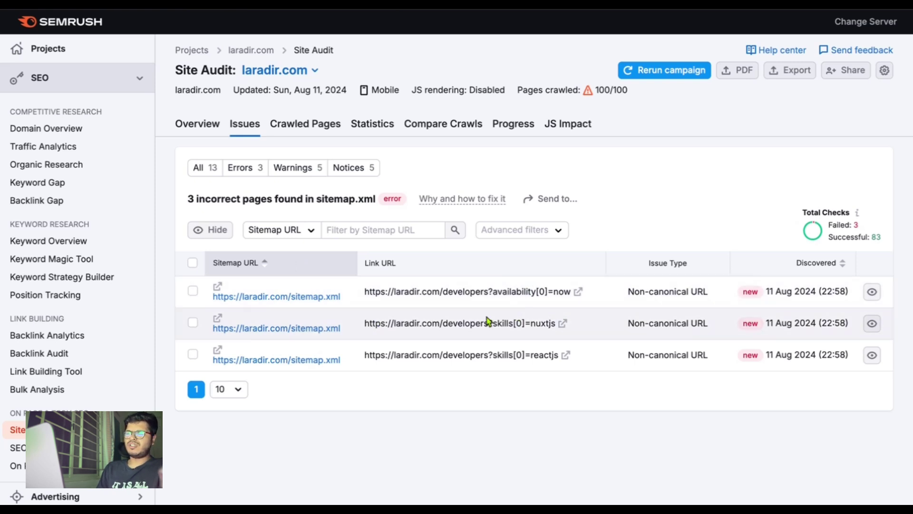
{"action": "scroll", "coordinate": [488, 322], "scroll_direction": "left", "scroll_amount": 5}
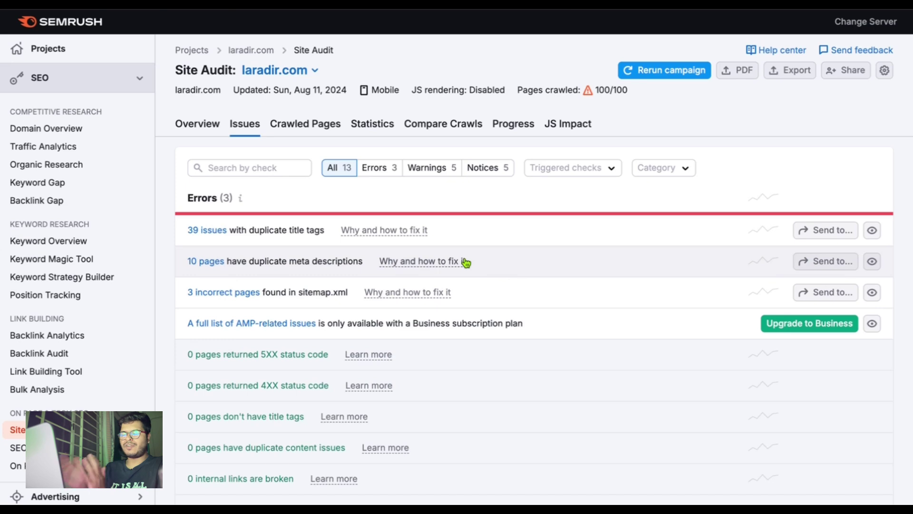
{"action": "left_click", "coordinate": [392, 174]}
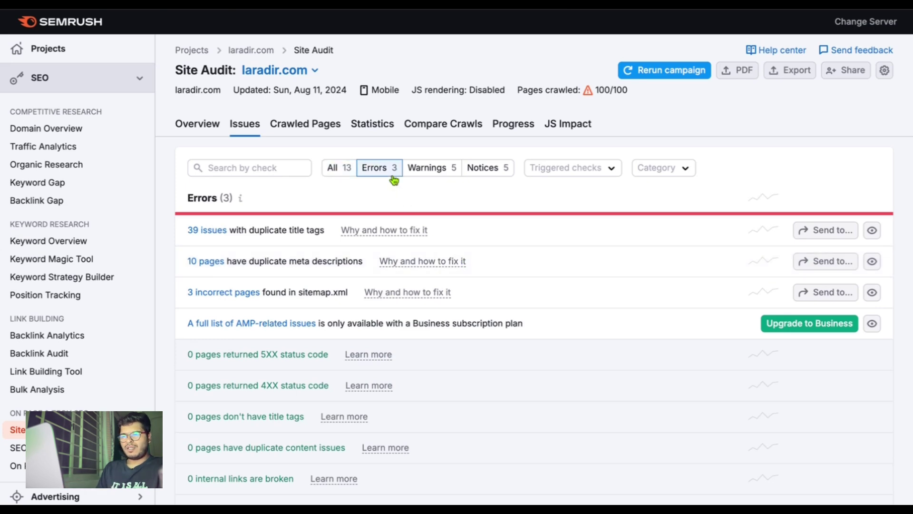
{"action": "left_click", "coordinate": [435, 175]}
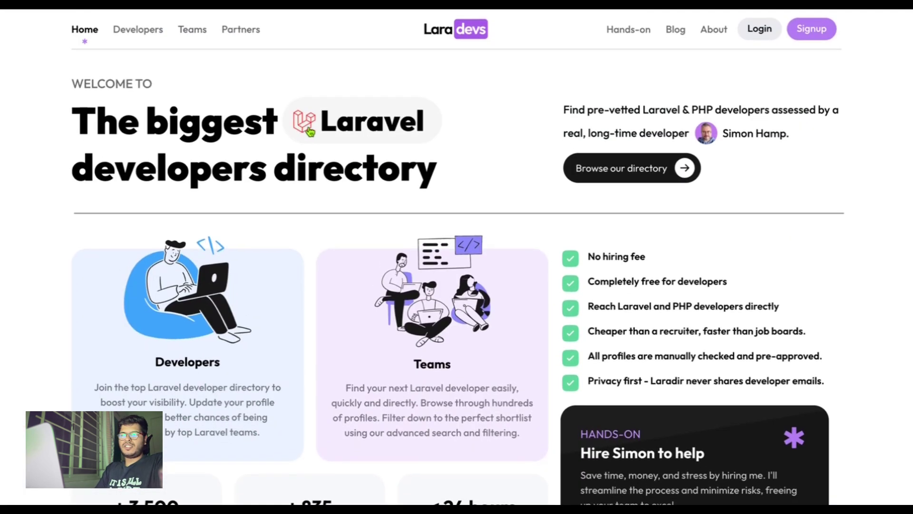
Inspect the HTML element behind the Laradevs homepage's main headline and return to the site audit
{"action": "right_click", "coordinate": [250, 122]}
{"action": "left_click", "coordinate": [288, 283]}
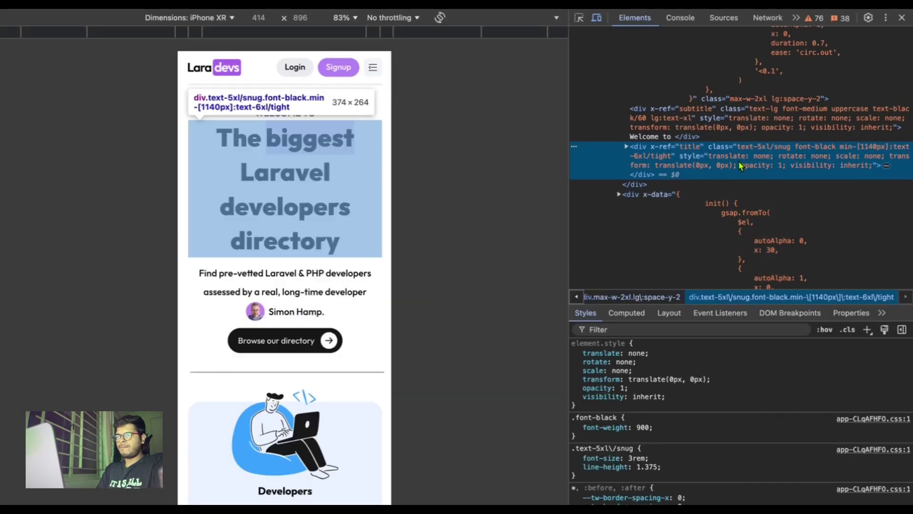
{"action": "left_click", "coordinate": [902, 18]}
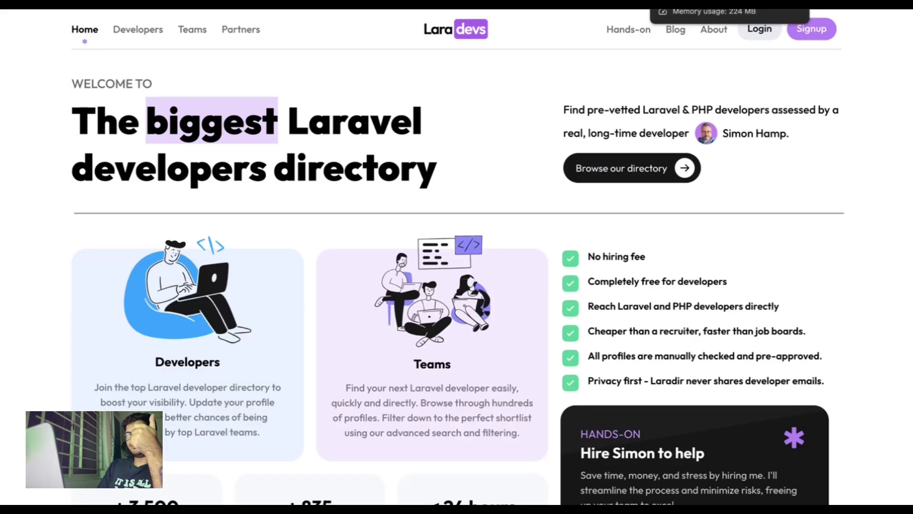
{"action": "left_click", "coordinate": [680, 3]}
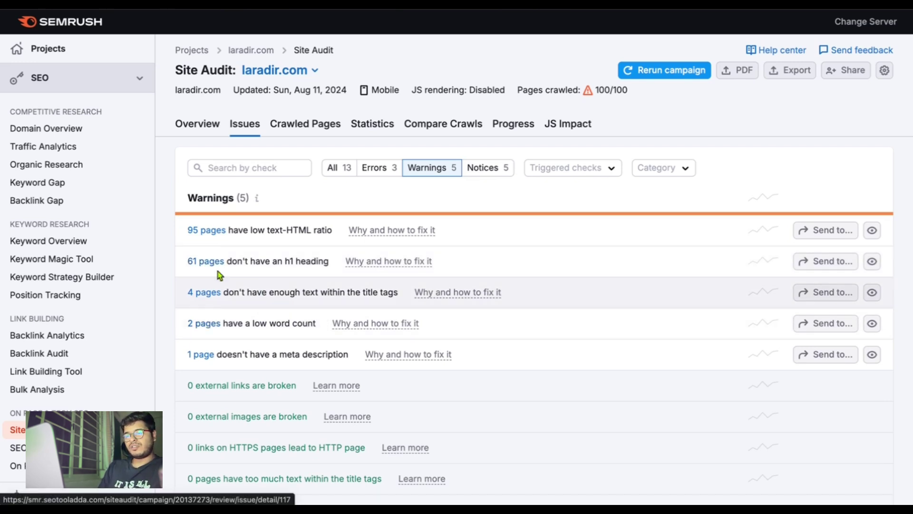
Review which page lacks a meta description and return to the warnings list
{"action": "left_click", "coordinate": [205, 357]}
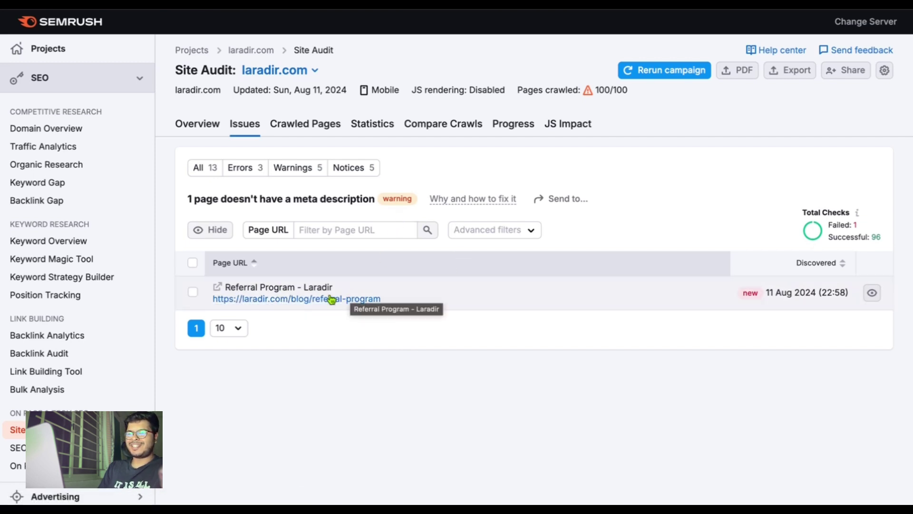
{"action": "key", "text": "alt+Left"}
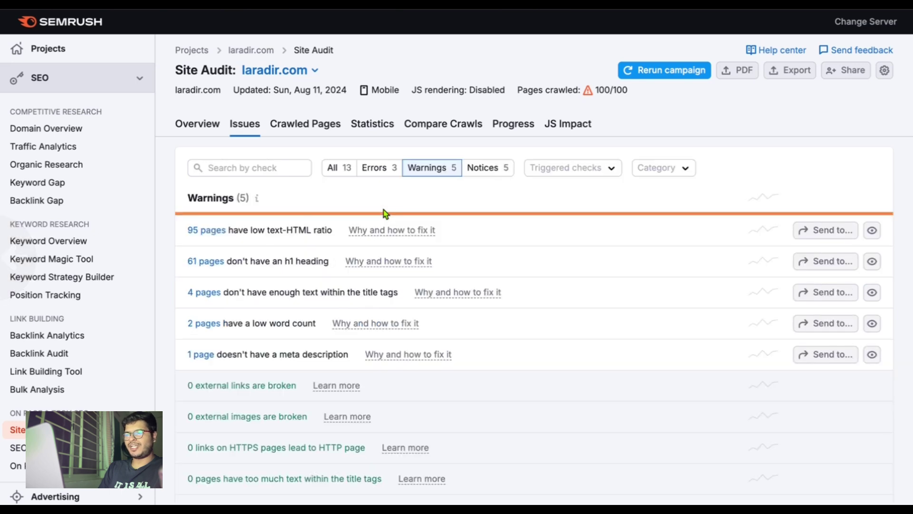
Filter the issues to notices and list the pages that have only one incoming internal link
{"action": "left_click", "coordinate": [510, 171]}
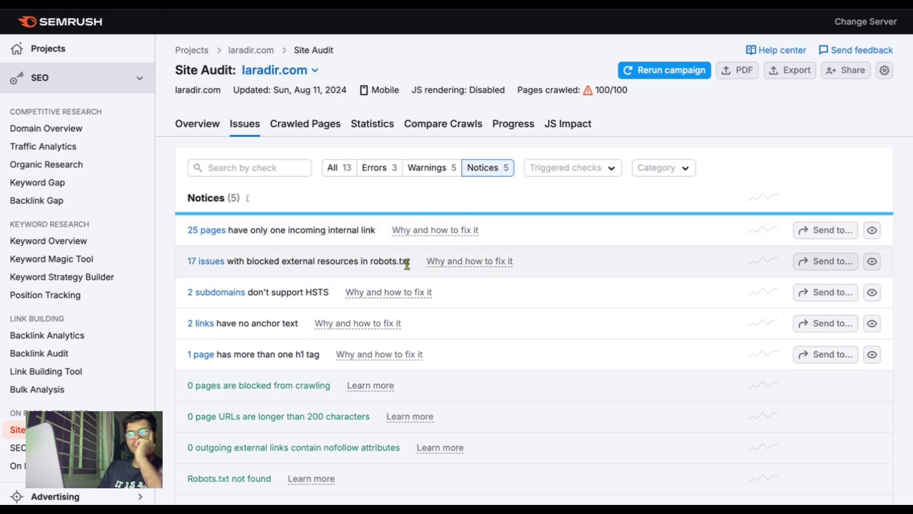
{"action": "left_click", "coordinate": [210, 230]}
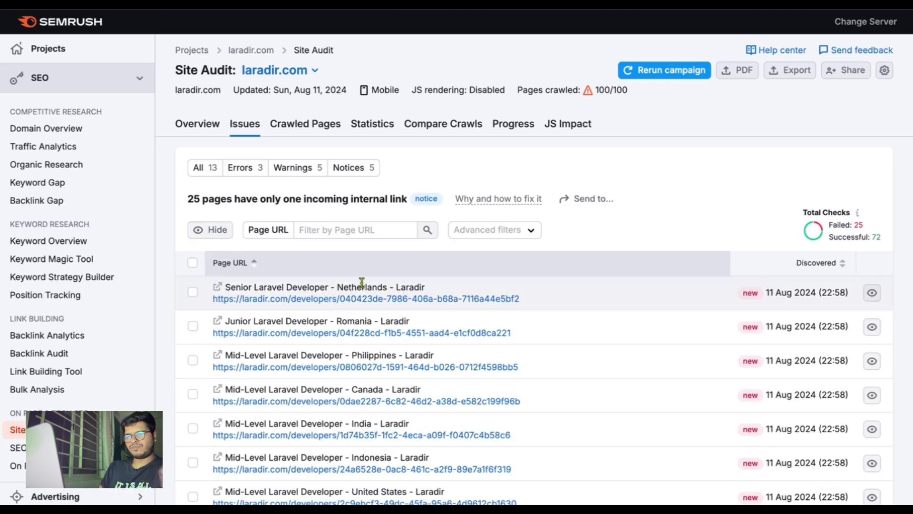
{"action": "scroll", "coordinate": [479, 355], "scroll_direction": "down", "scroll_amount": 2}
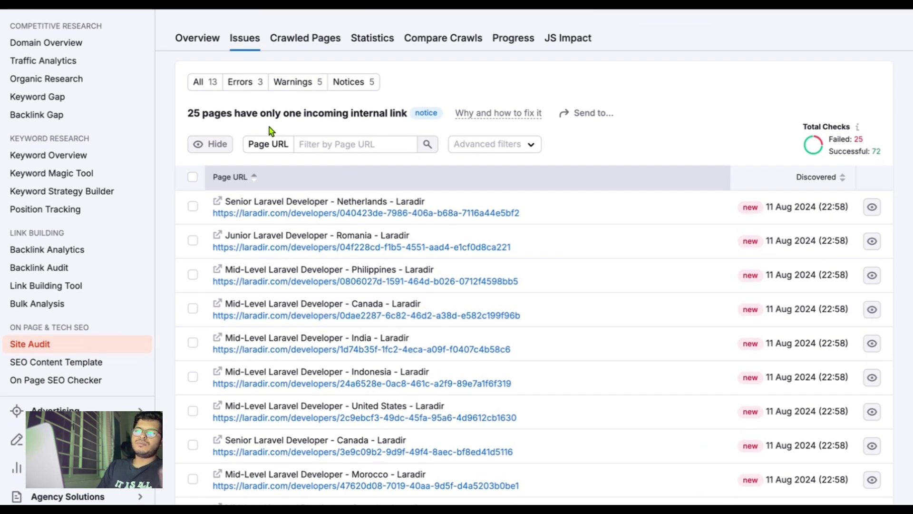
Open the "Senior Laravel Developer - Netherlands" page from the report and examine its full content for internal links
{"action": "left_click", "coordinate": [220, 203]}
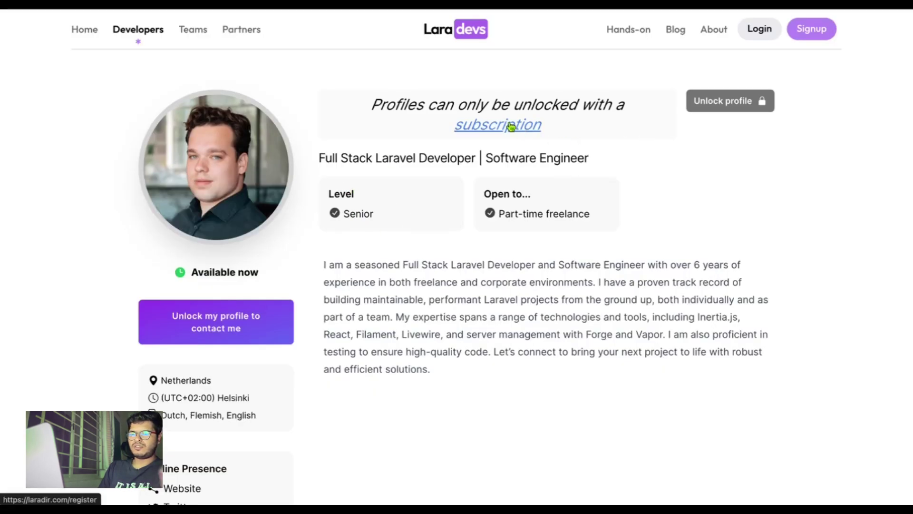
{"action": "scroll", "coordinate": [495, 302], "scroll_direction": "down", "scroll_amount": 20}
{"action": "scroll", "coordinate": [496, 302], "scroll_direction": "up", "scroll_amount": 15}
{"action": "scroll", "coordinate": [496, 302], "scroll_direction": "down", "scroll_amount": 20}
{"action": "scroll", "coordinate": [495, 300], "scroll_direction": "up", "scroll_amount": 20}
{"action": "scroll", "coordinate": [494, 300], "scroll_direction": "down", "scroll_amount": 12}
{"action": "scroll", "coordinate": [495, 300], "scroll_direction": "down", "scroll_amount": 1}
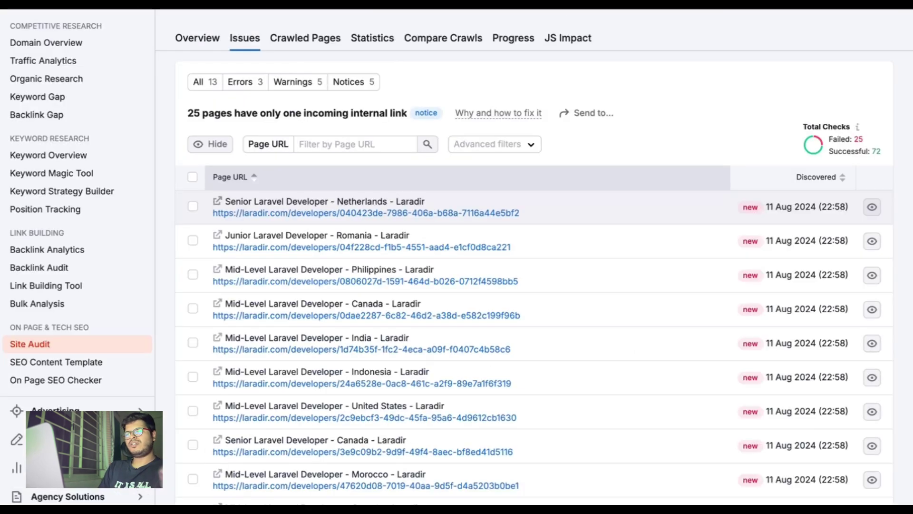
Return to the site audit overview and check the top organic keywords in laradir.com's Domain Overview
{"action": "scroll", "coordinate": [379, 172], "scroll_direction": "up", "scroll_amount": 2}
{"action": "left_click", "coordinate": [193, 127]}
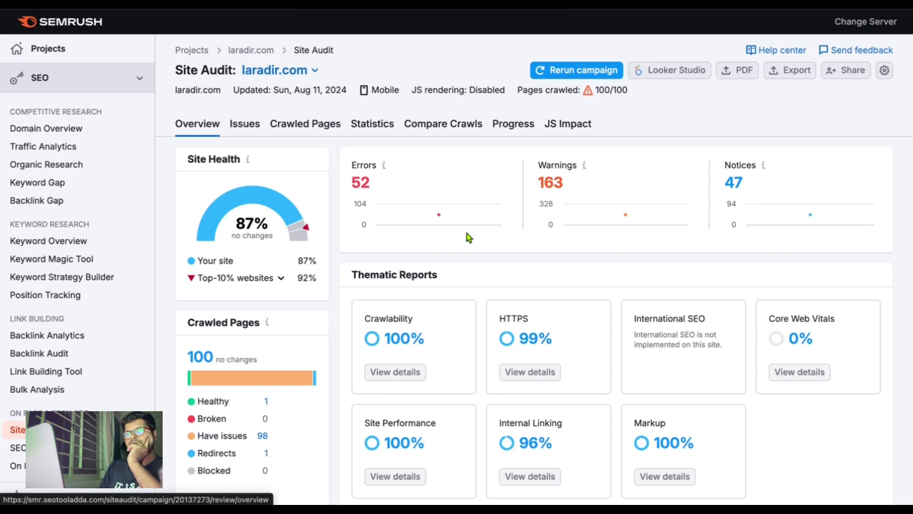
{"action": "key", "text": "ctrl+Tab"}
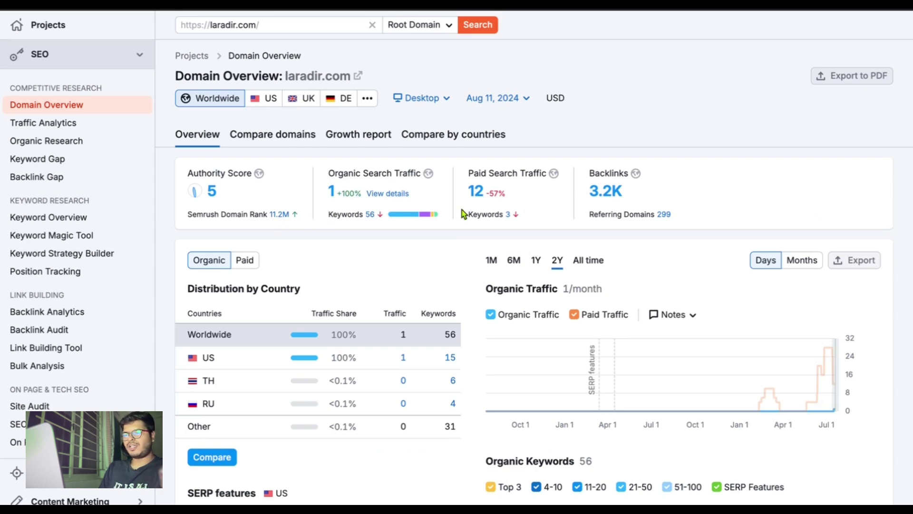
{"action": "scroll", "coordinate": [320, 286], "scroll_direction": "down", "scroll_amount": 1}
{"action": "scroll", "coordinate": [318, 286], "scroll_direction": "down", "scroll_amount": 6}
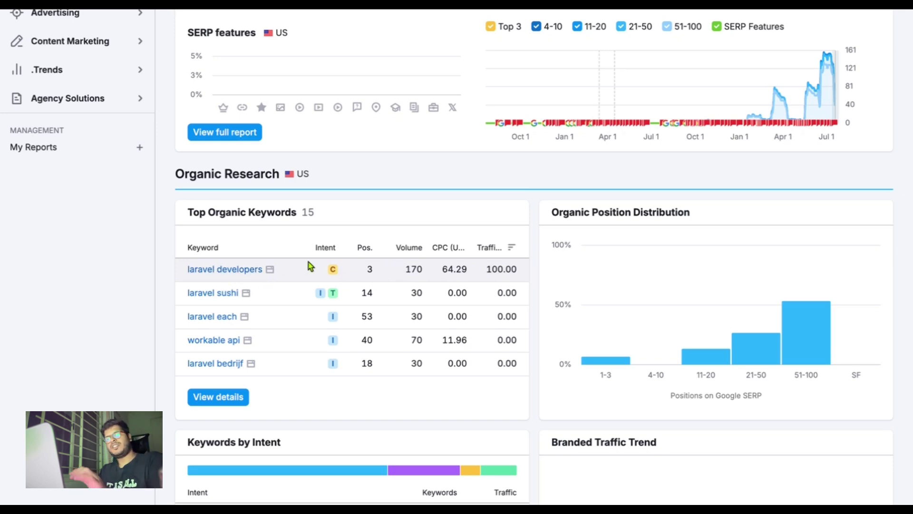
Search Google for "laravel developers" in an incognito window and look for Laradir's listing in the results
{"action": "key", "text": "ctrl+shift+n"}
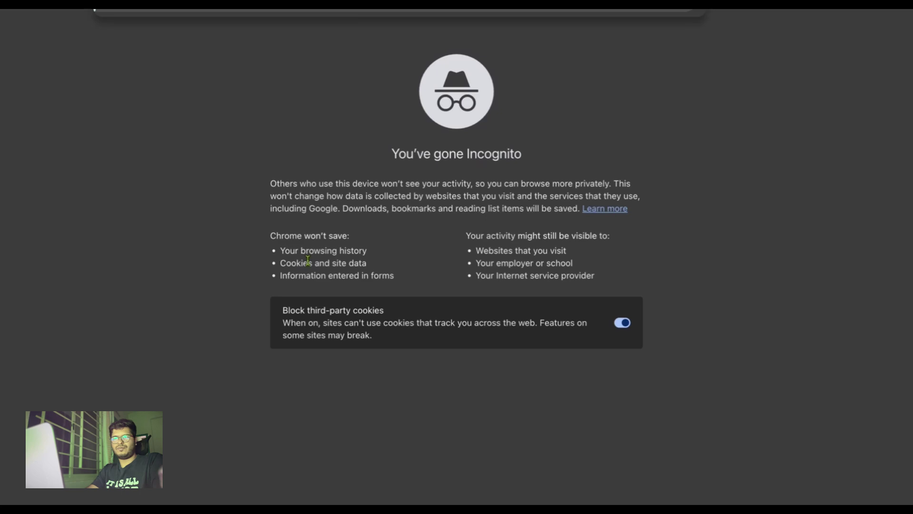
{"action": "key", "text": "Return"}
{"action": "scroll", "coordinate": [192, 242], "scroll_direction": "down", "scroll_amount": 5}
{"action": "scroll", "coordinate": [192, 243], "scroll_direction": "down", "scroll_amount": 4}
{"action": "scroll", "coordinate": [193, 242], "scroll_direction": "down", "scroll_amount": 10}
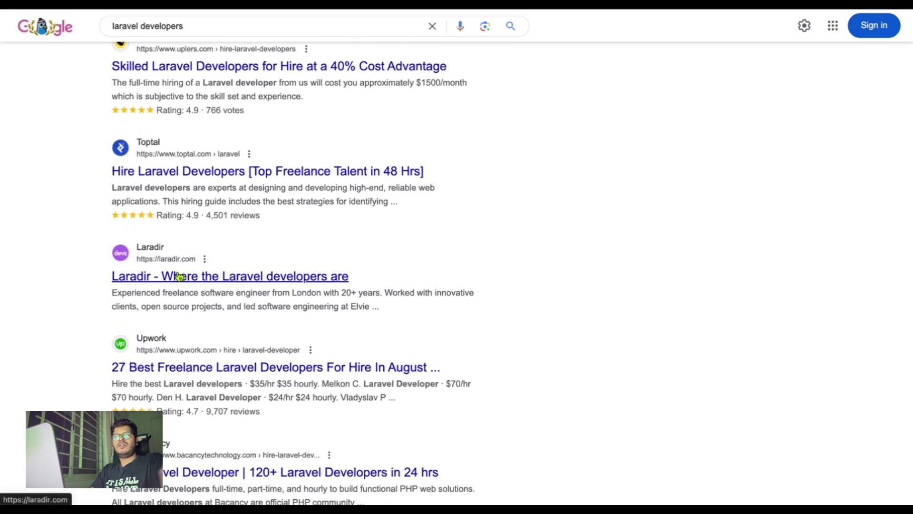
{"action": "scroll", "coordinate": [230, 268], "scroll_direction": "up", "scroll_amount": 10}
{"action": "scroll", "coordinate": [231, 269], "scroll_direction": "down", "scroll_amount": 4}
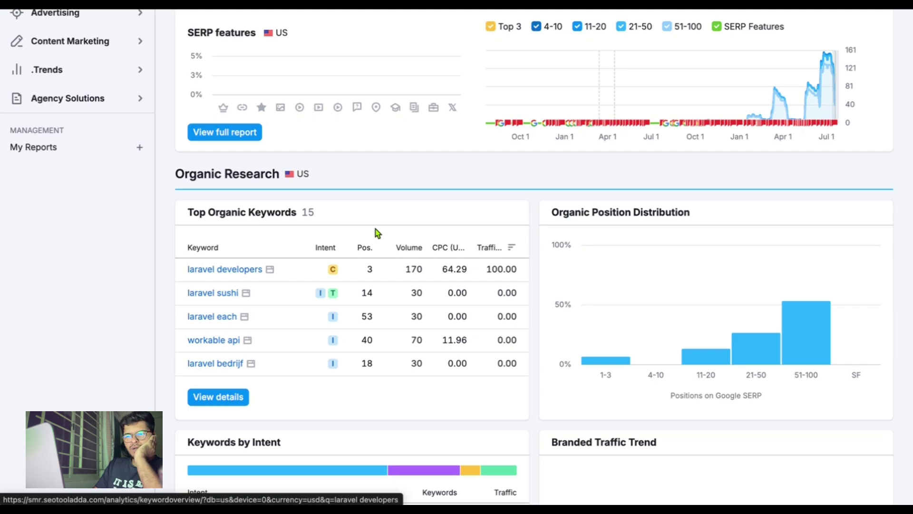
Review laradir.com's Domain Overview in Semrush, including its organic research, and open the domain's backlinks report
{"action": "scroll", "coordinate": [375, 229], "scroll_direction": "down", "scroll_amount": 1}
{"action": "scroll", "coordinate": [375, 229], "scroll_direction": "up", "scroll_amount": 10}
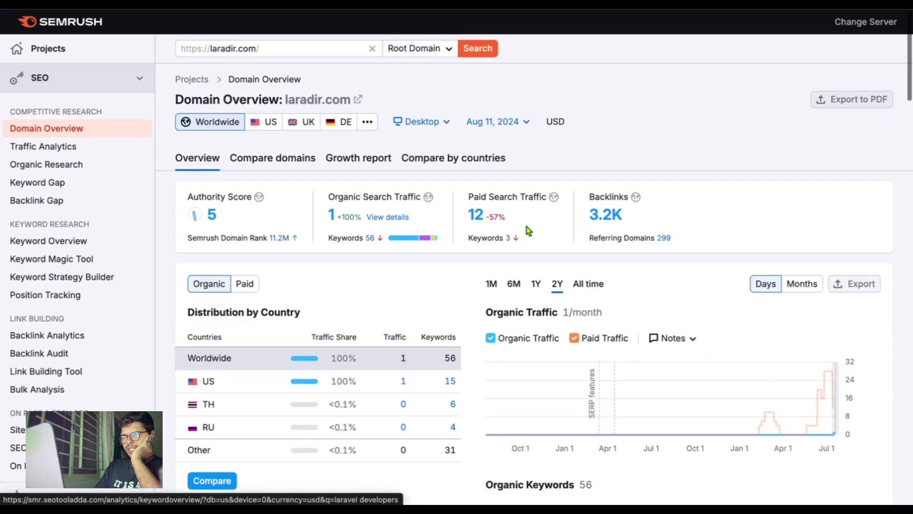
{"action": "scroll", "coordinate": [616, 216], "scroll_direction": "down", "scroll_amount": 10}
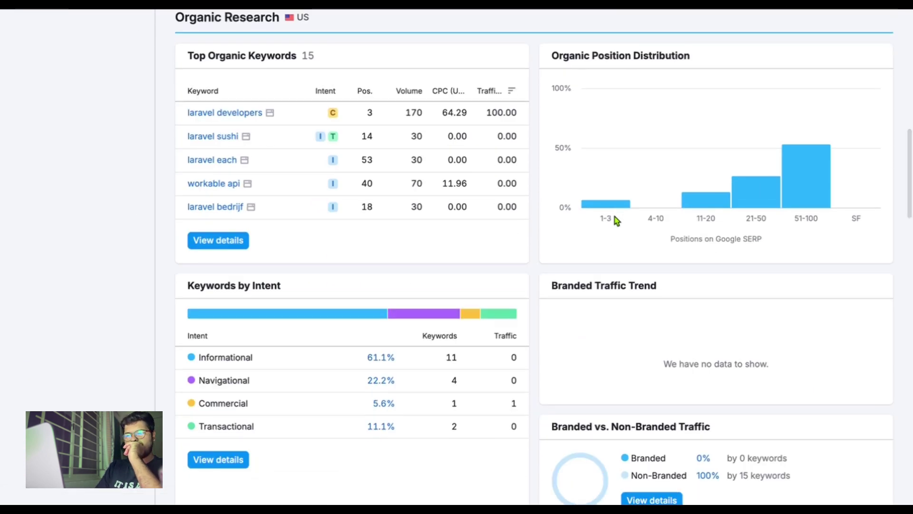
{"action": "scroll", "coordinate": [615, 216], "scroll_direction": "up", "scroll_amount": 10}
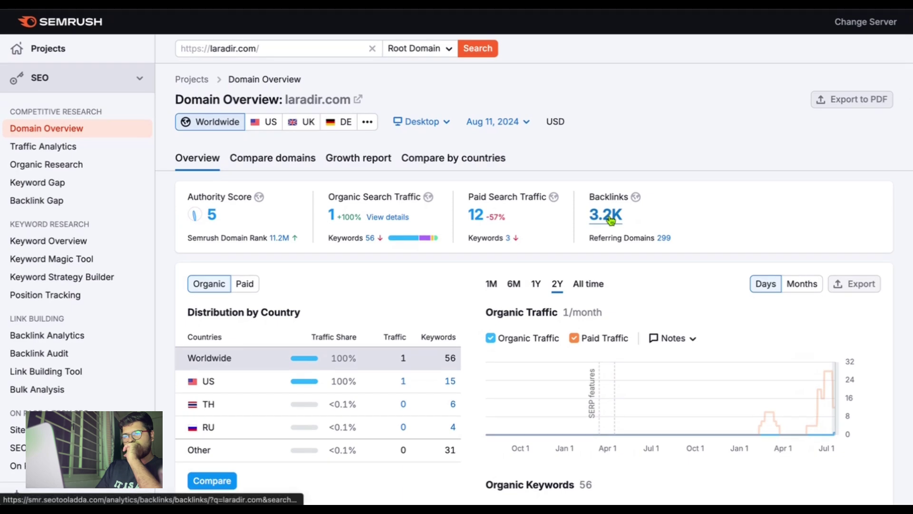
{"action": "left_click", "coordinate": [611, 217]}
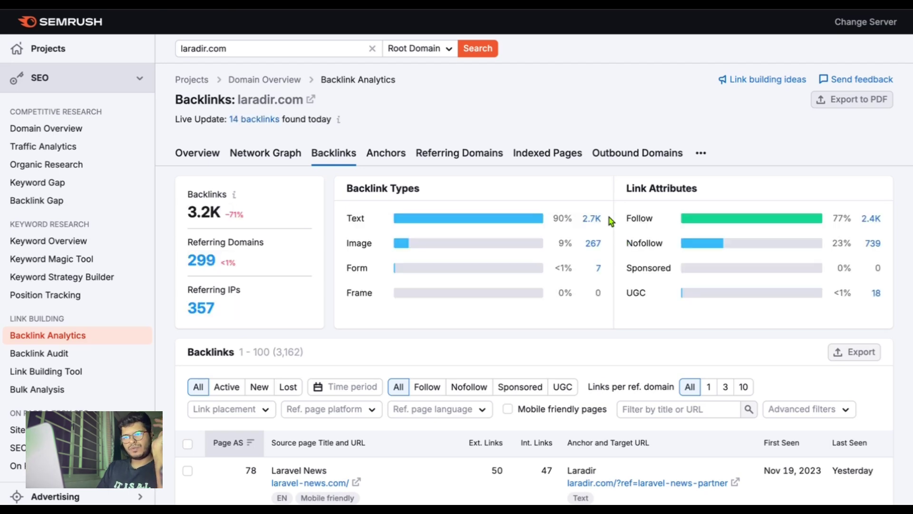
Examine laradir.com's backlinks report, covering link types, link attributes, referring domains and the list of source pages
{"action": "scroll", "coordinate": [610, 219], "scroll_direction": "down", "scroll_amount": 5}
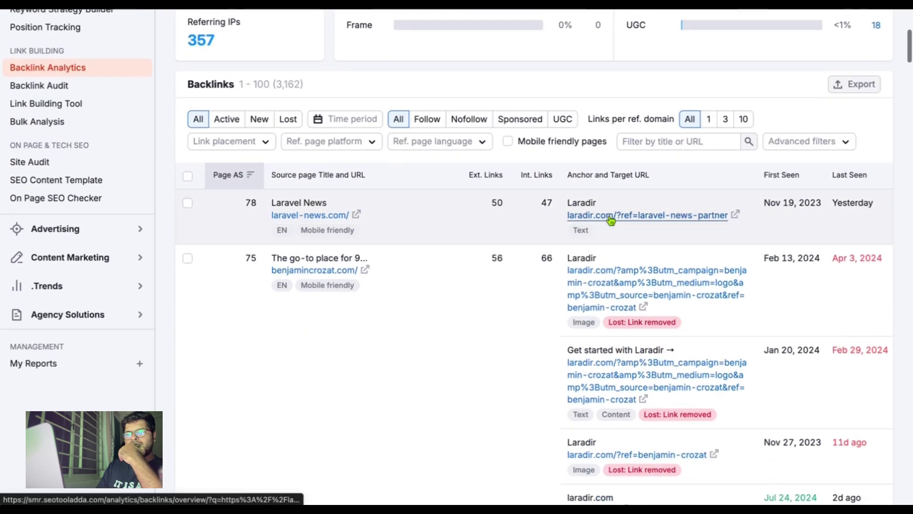
{"action": "scroll", "coordinate": [401, 292], "scroll_direction": "down", "scroll_amount": 3}
{"action": "scroll", "coordinate": [401, 293], "scroll_direction": "up", "scroll_amount": 8}
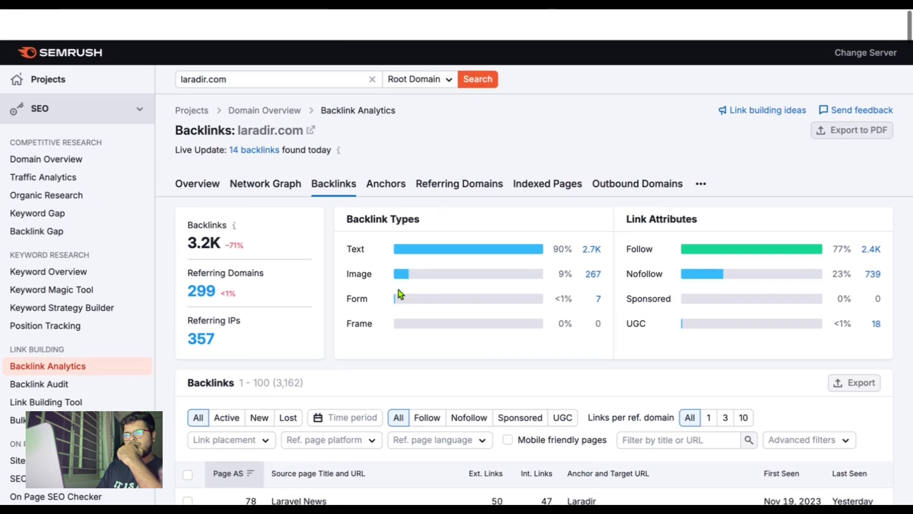
{"action": "scroll", "coordinate": [297, 300], "scroll_direction": "down", "scroll_amount": 8}
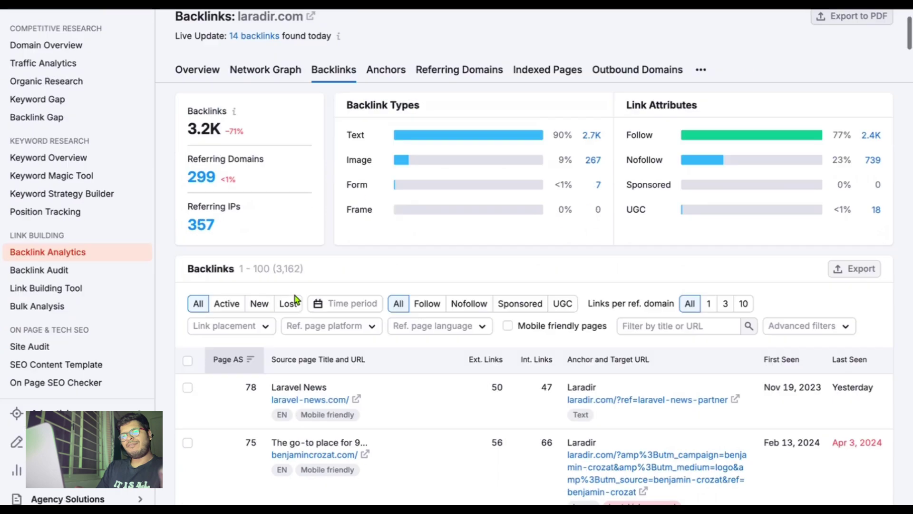
{"action": "scroll", "coordinate": [296, 299], "scroll_direction": "up", "scroll_amount": 9}
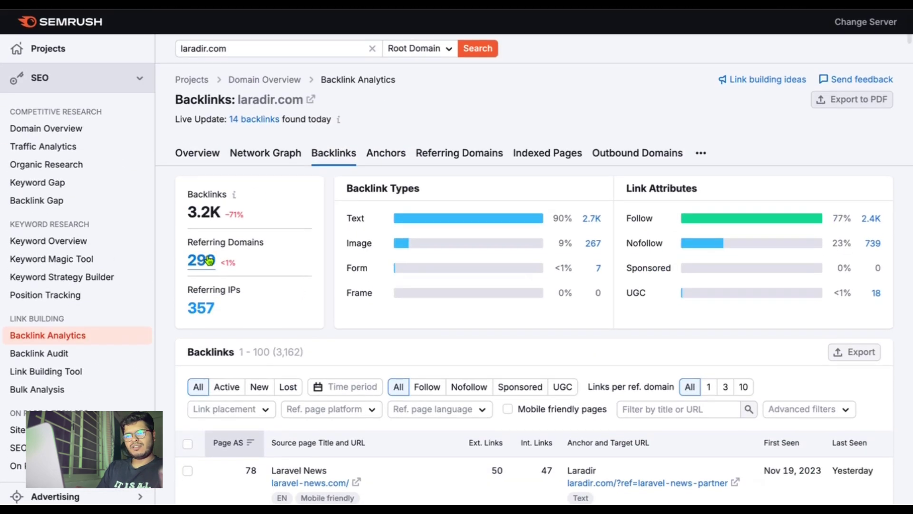
{"action": "scroll", "coordinate": [251, 306], "scroll_direction": "down", "scroll_amount": 15}
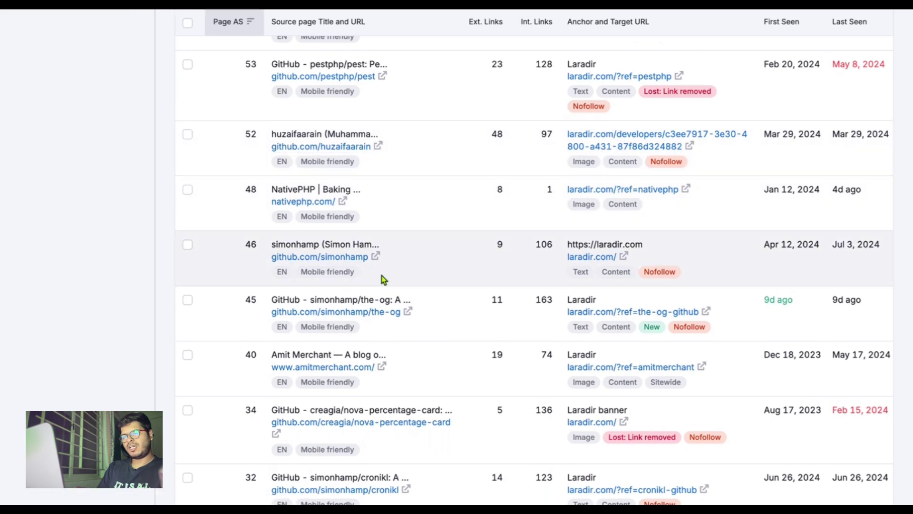
{"action": "scroll", "coordinate": [382, 280], "scroll_direction": "down", "scroll_amount": 6}
{"action": "scroll", "coordinate": [383, 278], "scroll_direction": "down", "scroll_amount": 2}
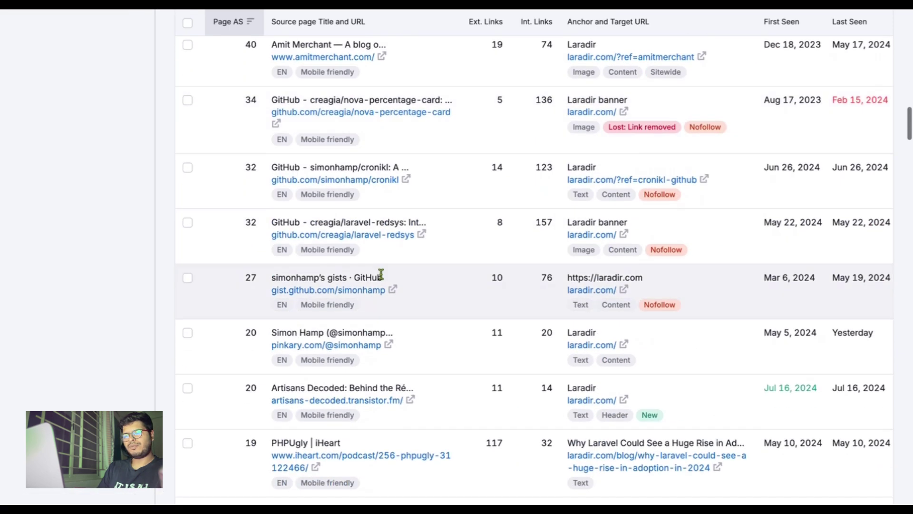
{"action": "scroll", "coordinate": [381, 275], "scroll_direction": "down", "scroll_amount": 6}
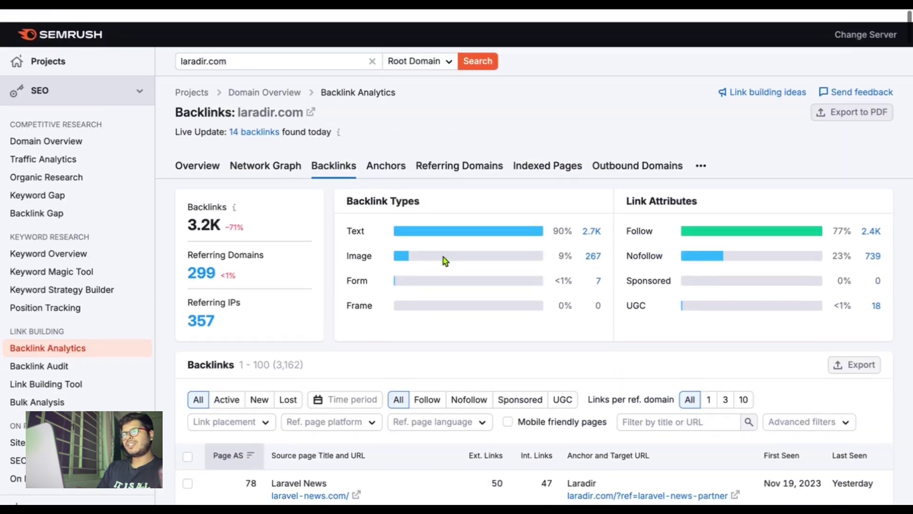
{"action": "scroll", "coordinate": [444, 257], "scroll_direction": "down", "scroll_amount": 1}
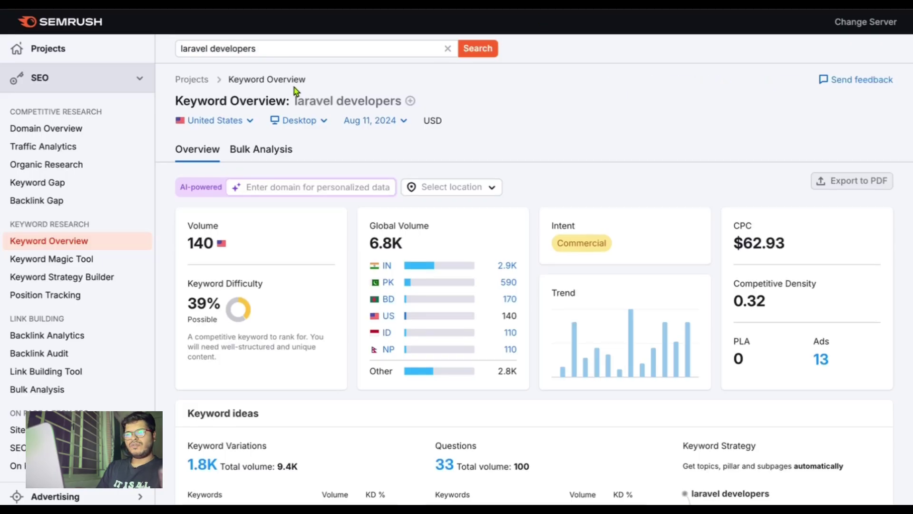
Review the Keyword Overview for "laravel developers", including its keyword ideas and the top-ranking URLs in the SERP analysis
{"action": "scroll", "coordinate": [358, 133], "scroll_direction": "down", "scroll_amount": 4}
{"action": "scroll", "coordinate": [336, 288], "scroll_direction": "down", "scroll_amount": 1}
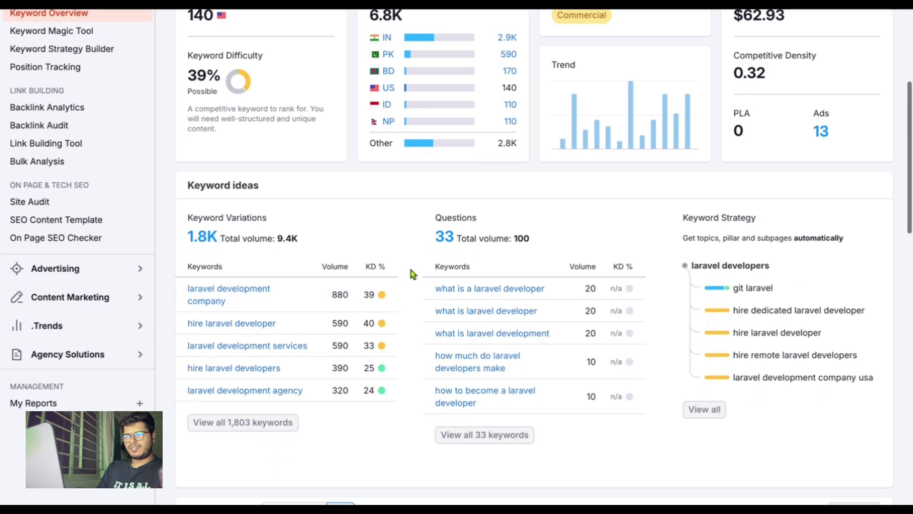
{"action": "scroll", "coordinate": [409, 267], "scroll_direction": "down", "scroll_amount": 7}
{"action": "scroll", "coordinate": [295, 299], "scroll_direction": "down", "scroll_amount": 1}
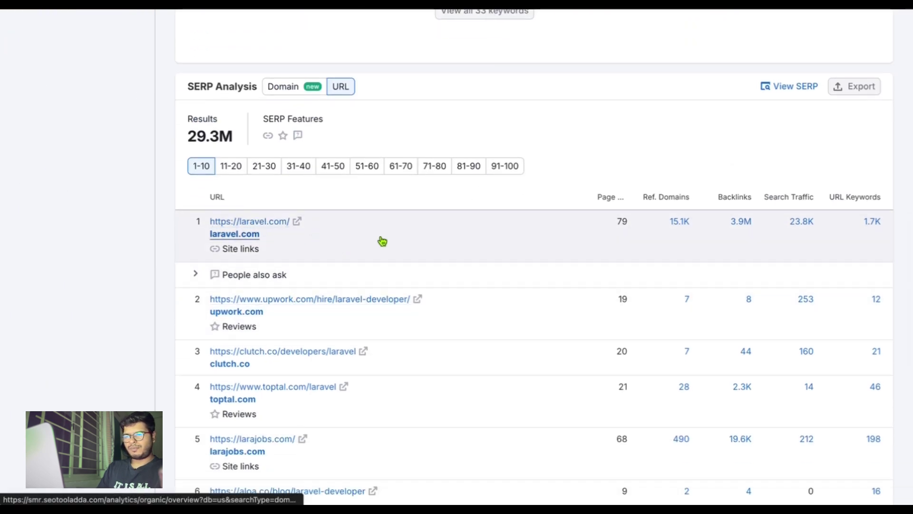
Open the organic research for laravel.com from the SERP analysis and bring up its full list of ranking keywords
{"action": "left_click", "coordinate": [382, 241]}
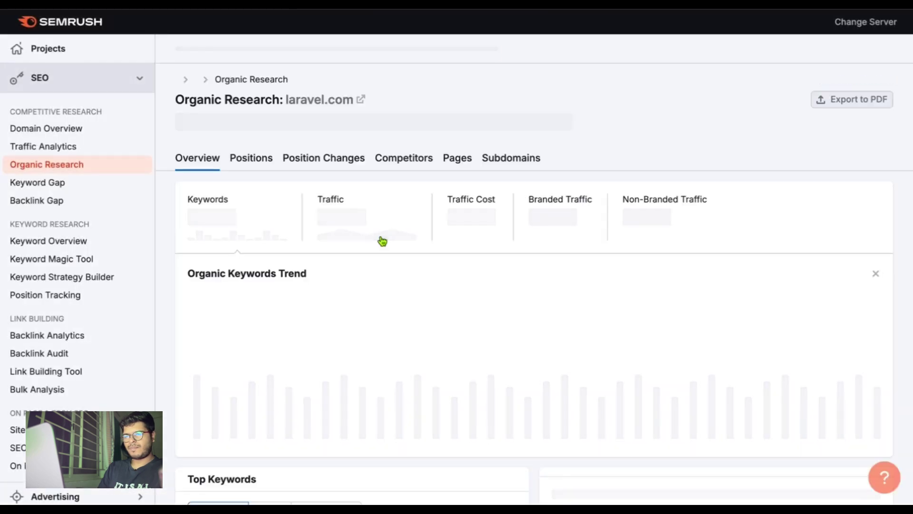
{"action": "scroll", "coordinate": [307, 331], "scroll_direction": "down", "scroll_amount": 5}
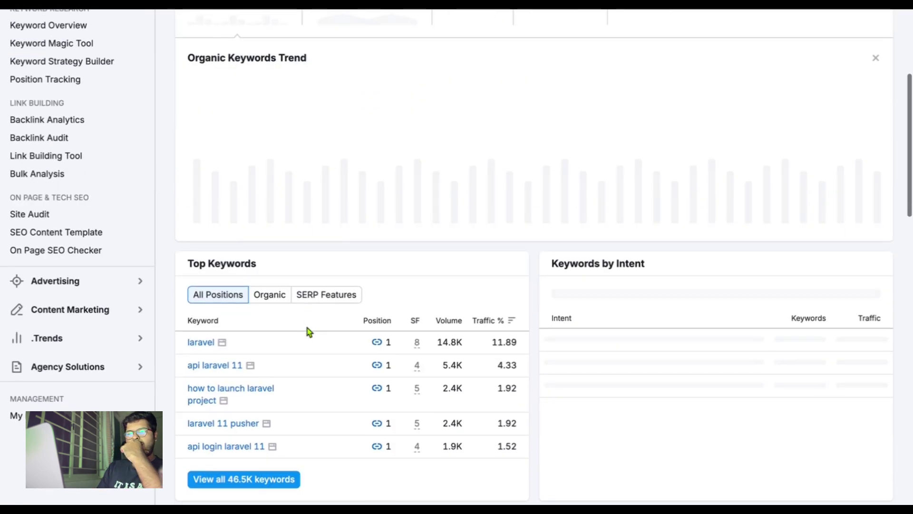
{"action": "scroll", "coordinate": [307, 331], "scroll_direction": "down", "scroll_amount": 9}
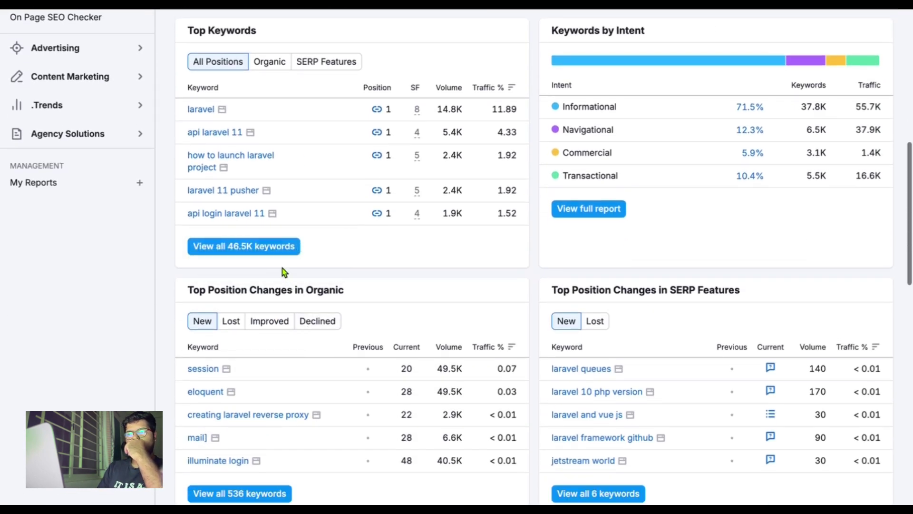
{"action": "left_click", "coordinate": [276, 247]}
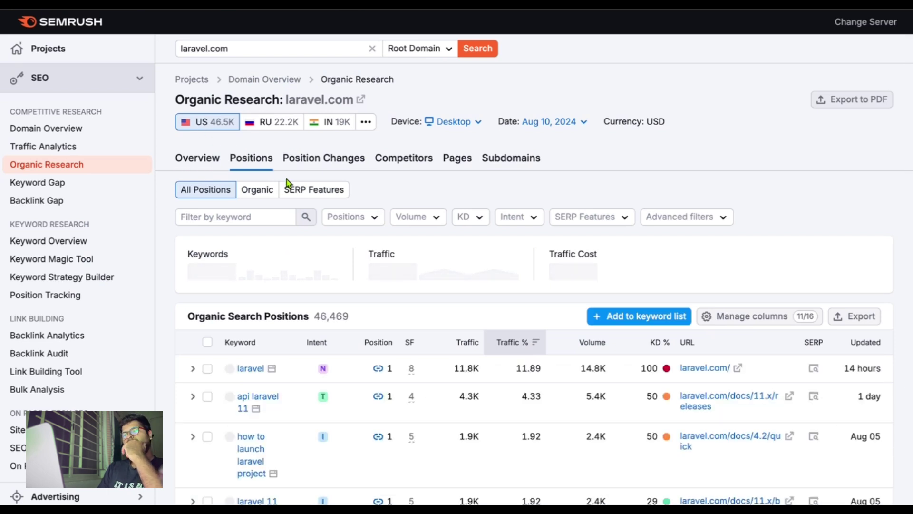
Filter laravel.com's organic keywords to positions #11–20 with a keyword difficulty of at most 25, and sort them by volume
{"action": "left_click", "coordinate": [368, 217]}
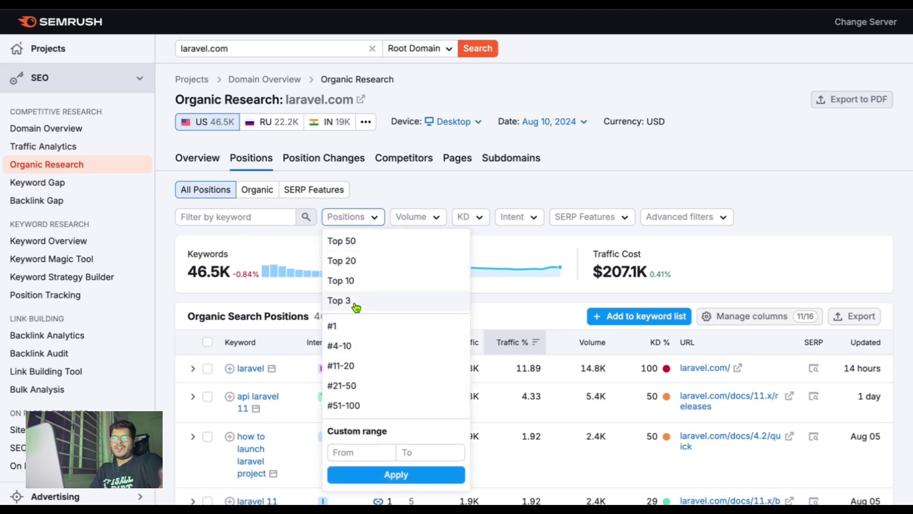
{"action": "left_click", "coordinate": [352, 366]}
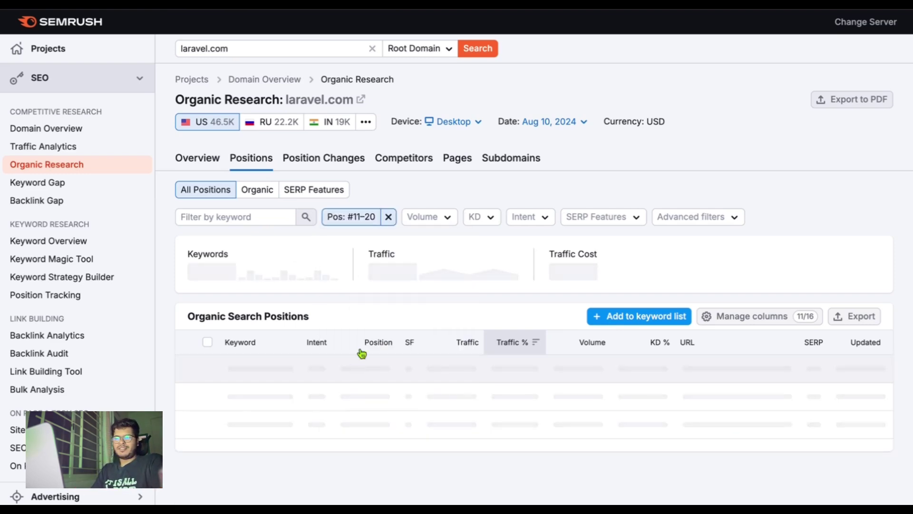
{"action": "left_click", "coordinate": [476, 219]}
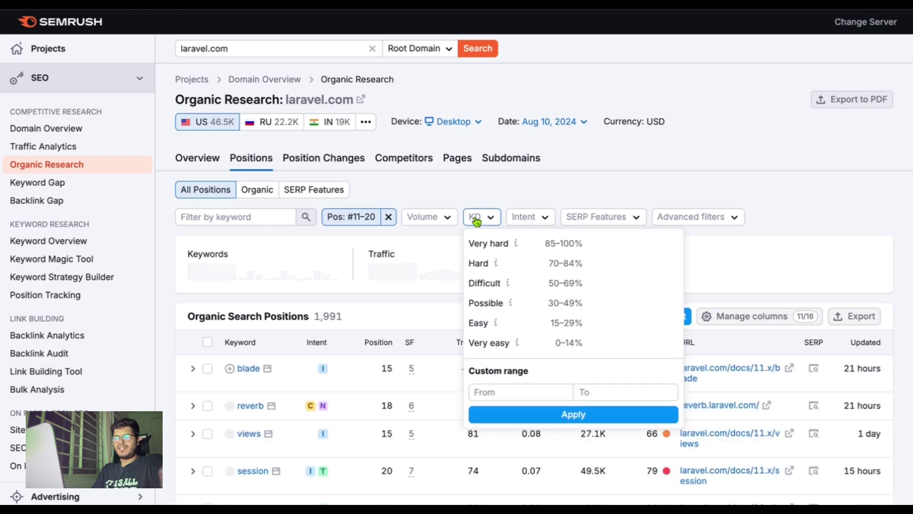
{"action": "left_click", "coordinate": [587, 390]}
{"action": "type", "text": "25"}
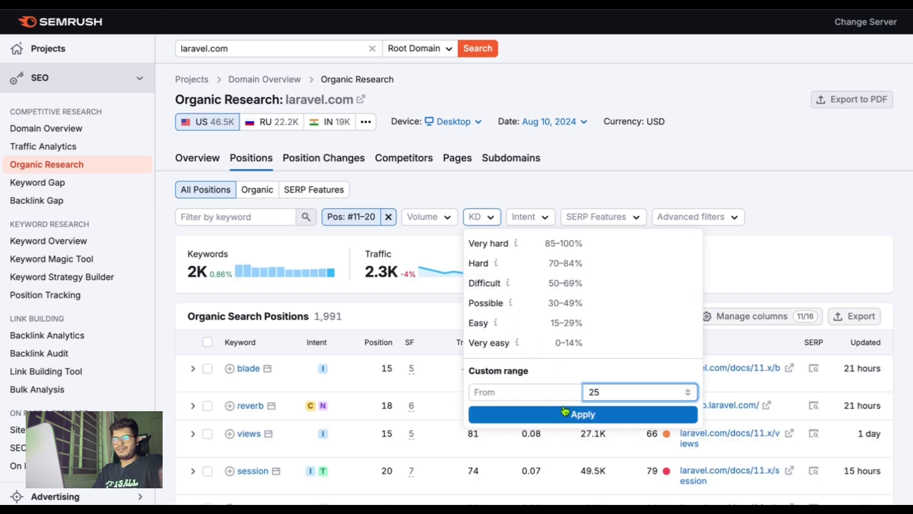
{"action": "left_click", "coordinate": [568, 413]}
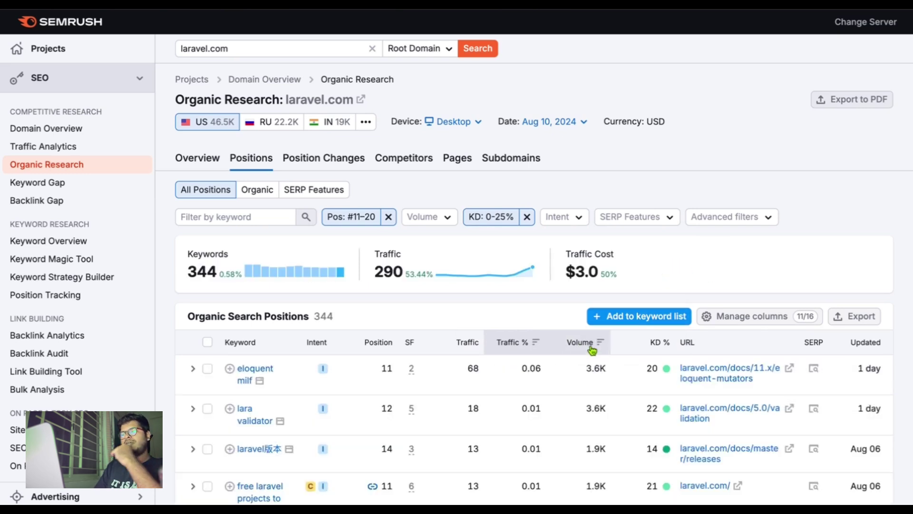
{"action": "left_click", "coordinate": [592, 350]}
Look through laravel.com's filtered keywords for low-difficulty, high-volume topics, checking their intent, position and ranking URL
{"action": "scroll", "coordinate": [589, 346], "scroll_direction": "down", "scroll_amount": 3}
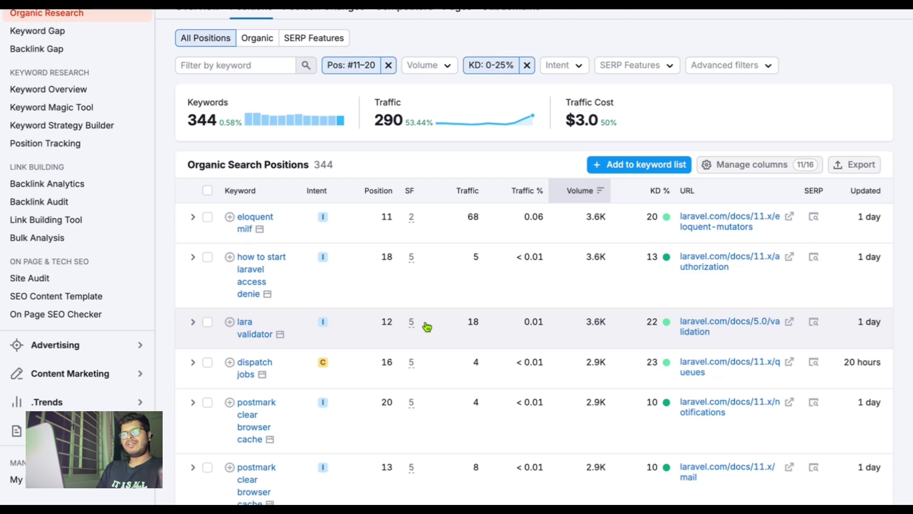
{"action": "scroll", "coordinate": [427, 326], "scroll_direction": "down", "scroll_amount": 2}
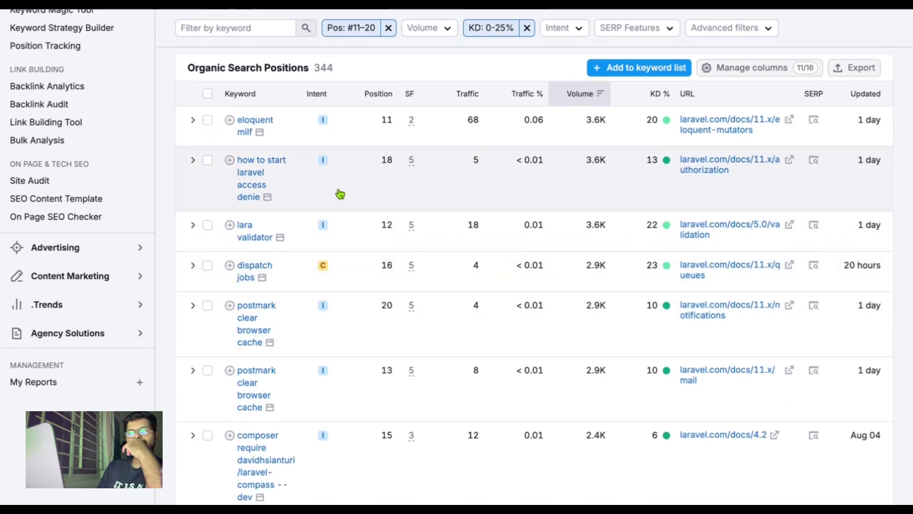
{"action": "scroll", "coordinate": [324, 283], "scroll_direction": "down", "scroll_amount": 1}
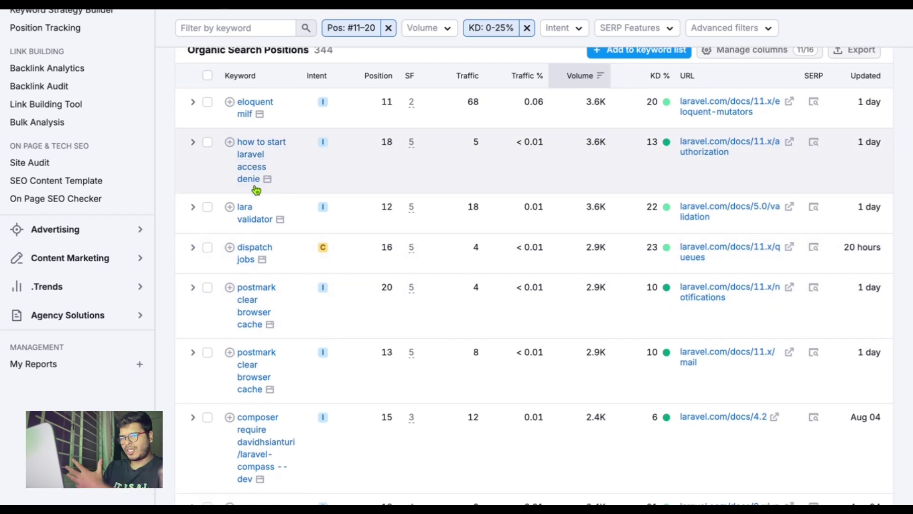
{"action": "scroll", "coordinate": [303, 364], "scroll_direction": "down", "scroll_amount": 5}
{"action": "scroll", "coordinate": [305, 365], "scroll_direction": "down", "scroll_amount": 1}
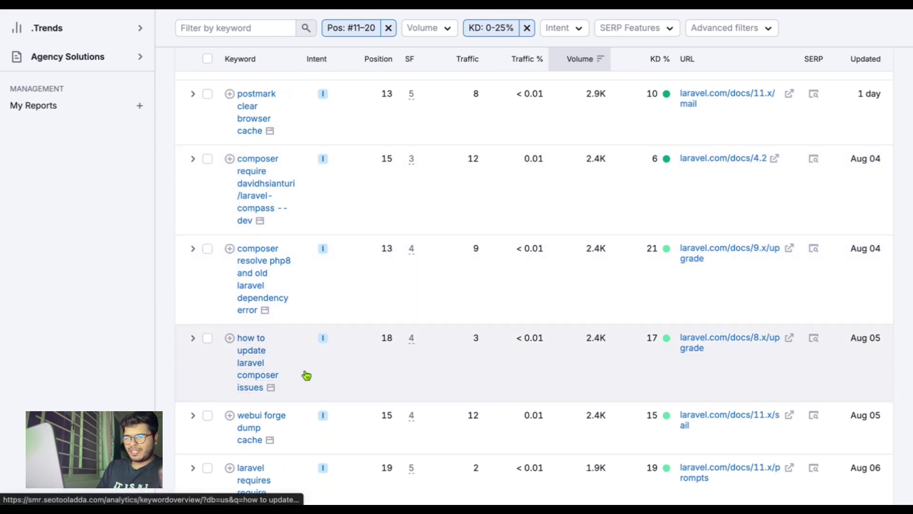
{"action": "scroll", "coordinate": [274, 345], "scroll_direction": "down", "scroll_amount": 3}
{"action": "scroll", "coordinate": [271, 345], "scroll_direction": "down", "scroll_amount": 6}
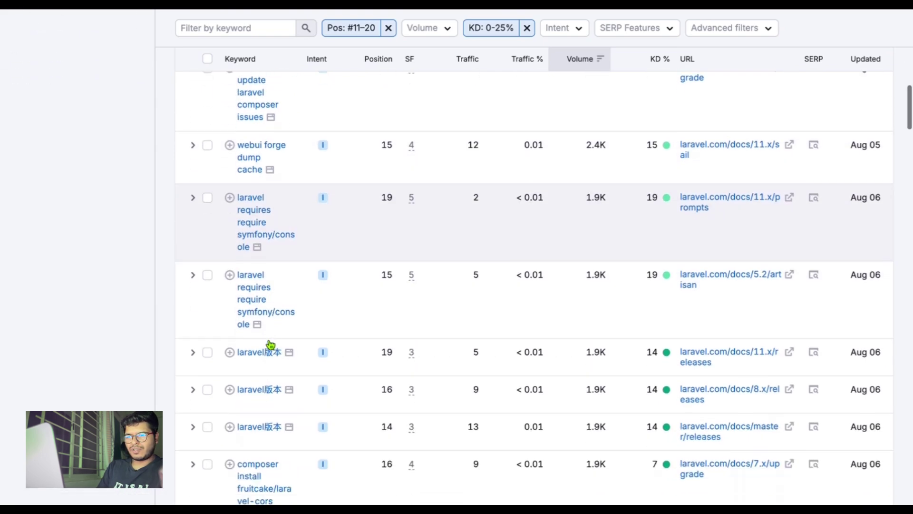
{"action": "scroll", "coordinate": [270, 344], "scroll_direction": "down", "scroll_amount": 6}
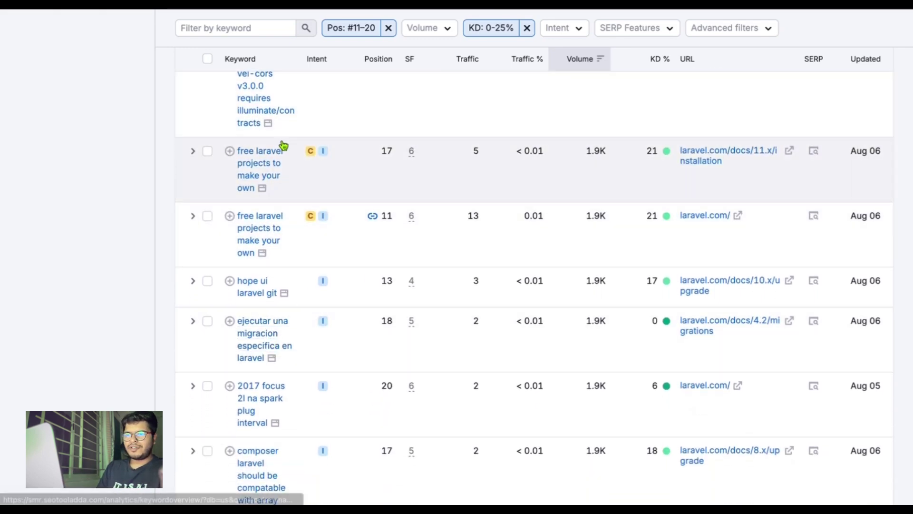
{"action": "scroll", "coordinate": [287, 243], "scroll_direction": "down", "scroll_amount": 10}
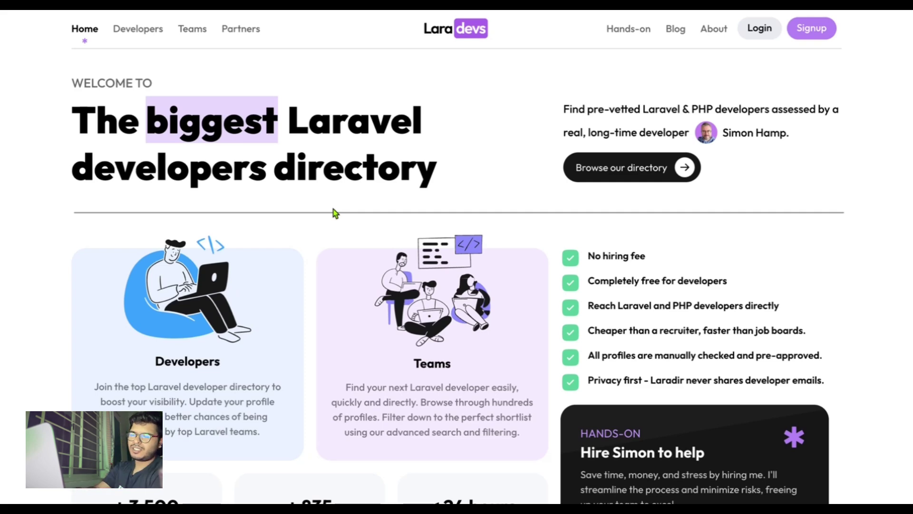
Search Google for "kovil ai" in a new tab and open the Kovil AI website from the results
{"action": "key", "text": "ctrl+t"}
{"action": "type", "text": "k"}
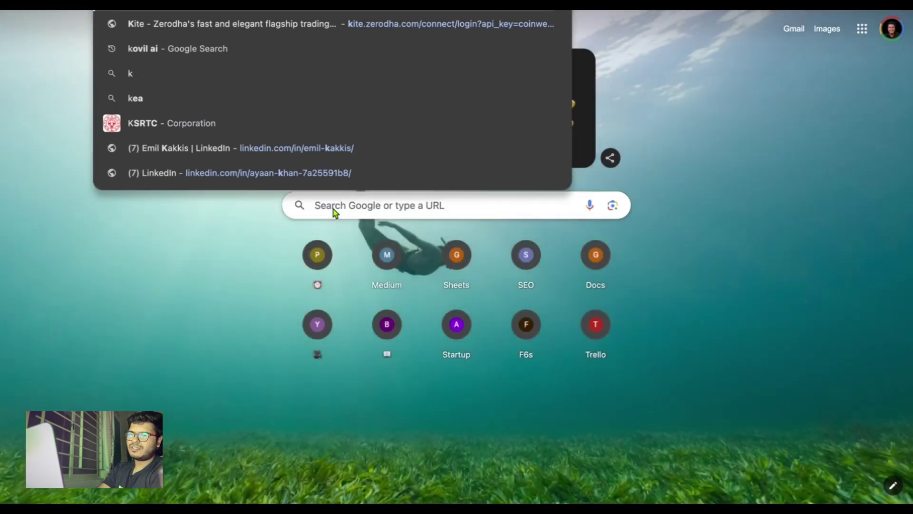
{"action": "type", "text": "ovil ai"}
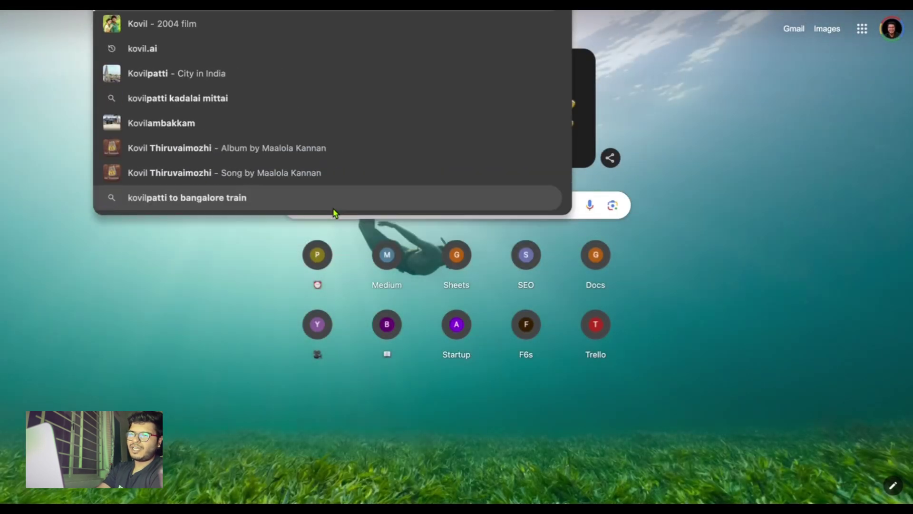
{"action": "key", "text": "Return"}
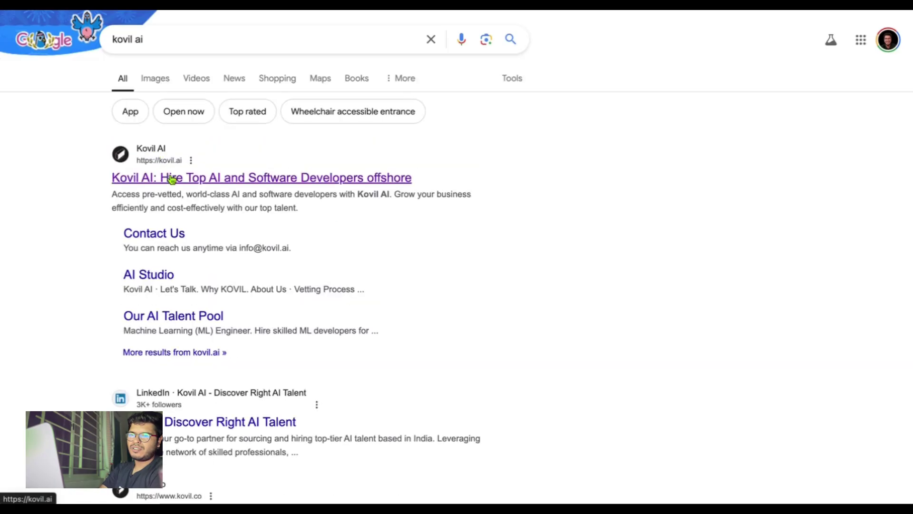
{"action": "left_click", "coordinate": [170, 179]}
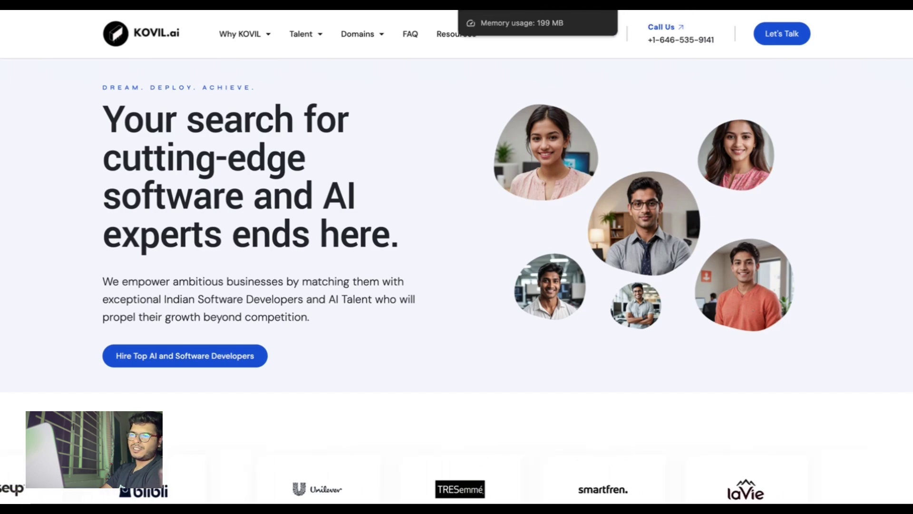
Return to the Laradir homepage and examine its headline, developer and team sections, and directory statistics
{"action": "left_click", "coordinate": [499, 5]}
{"action": "scroll", "coordinate": [270, 177], "scroll_direction": "down", "scroll_amount": 2}
{"action": "scroll", "coordinate": [270, 178], "scroll_direction": "up", "scroll_amount": 2}
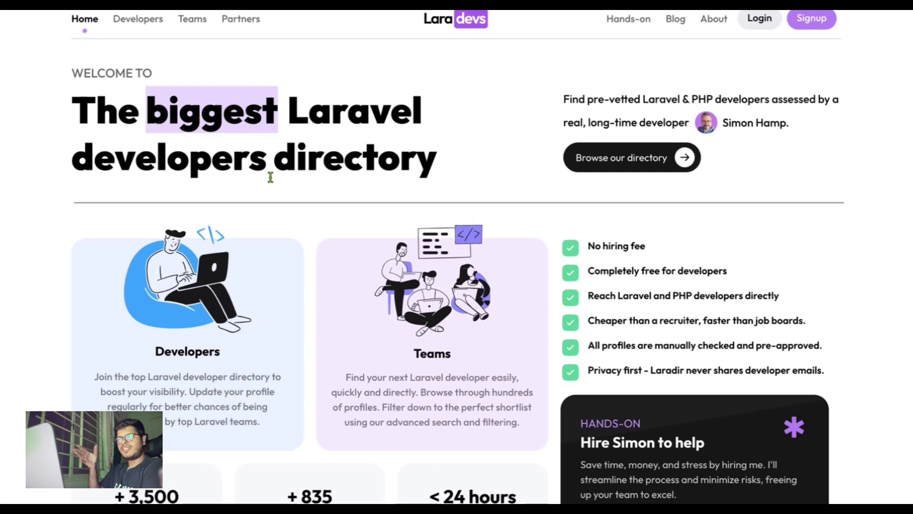
{"action": "scroll", "coordinate": [241, 227], "scroll_direction": "up", "scroll_amount": 1}
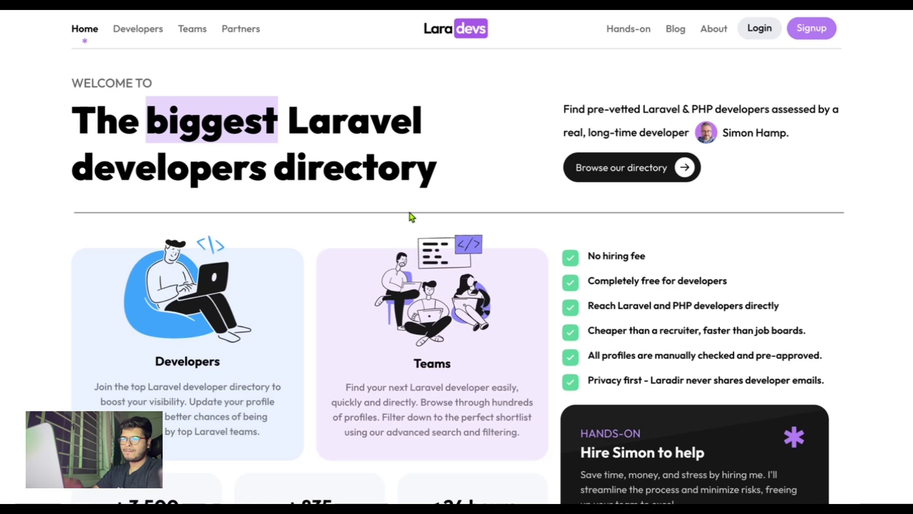
{"action": "scroll", "coordinate": [419, 190], "scroll_direction": "down", "scroll_amount": 5}
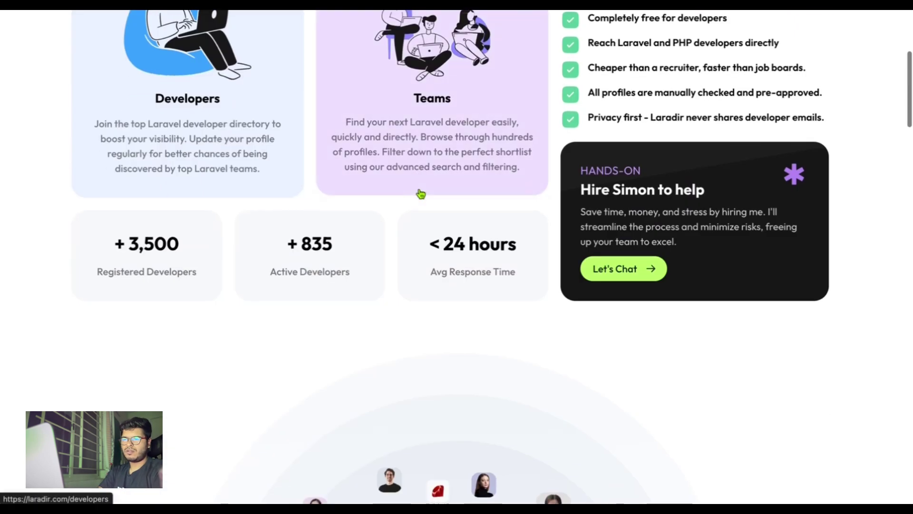
{"action": "scroll", "coordinate": [419, 191], "scroll_direction": "down", "scroll_amount": 6}
{"action": "scroll", "coordinate": [419, 190], "scroll_direction": "up", "scroll_amount": 8}
{"action": "scroll", "coordinate": [419, 193], "scroll_direction": "up", "scroll_amount": 7}
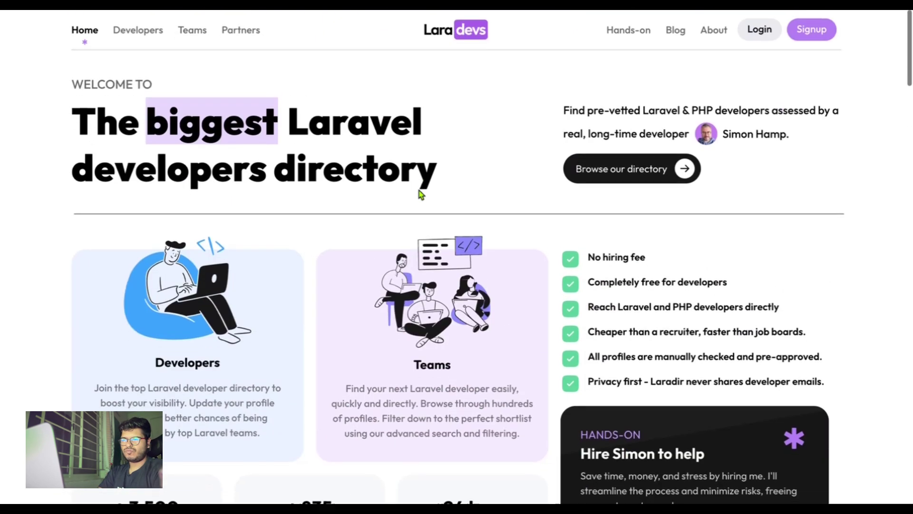
{"action": "scroll", "coordinate": [421, 191], "scroll_direction": "down", "scroll_amount": 5}
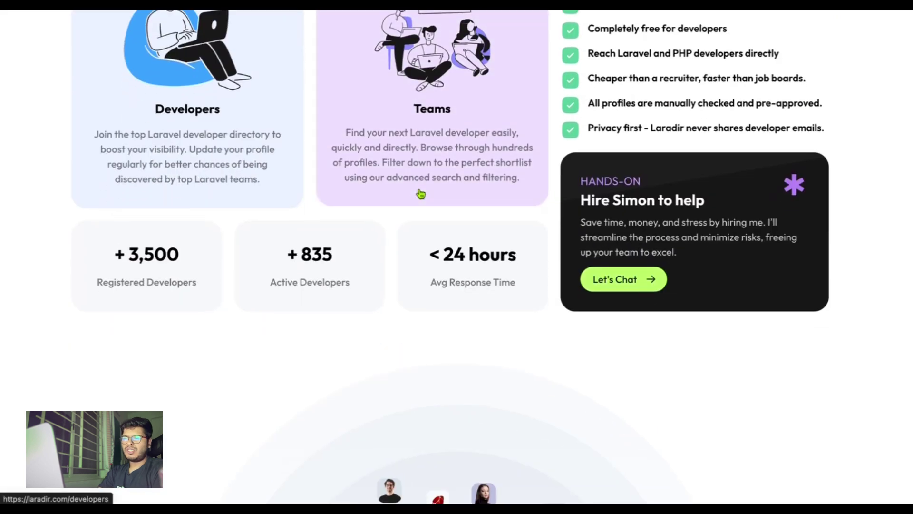
{"action": "scroll", "coordinate": [420, 194], "scroll_direction": "up", "scroll_amount": 3}
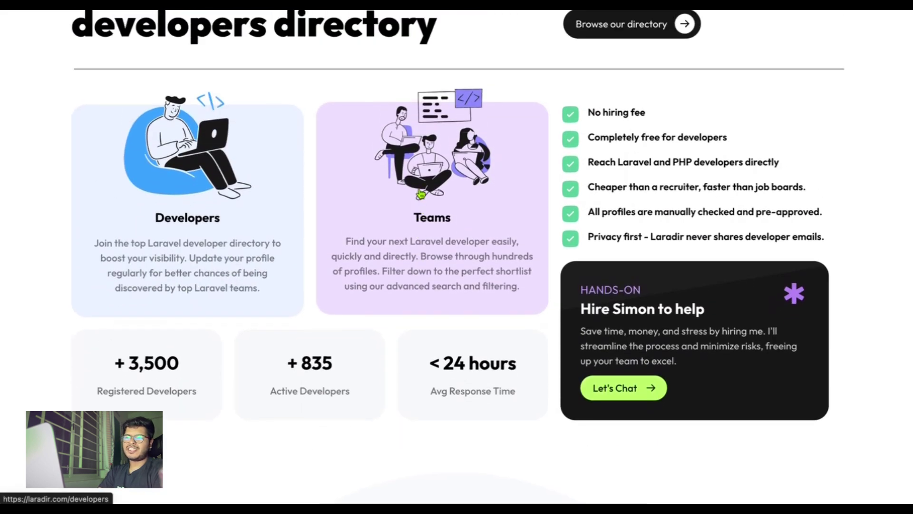
{"action": "scroll", "coordinate": [312, 101], "scroll_direction": "up", "scroll_amount": 3}
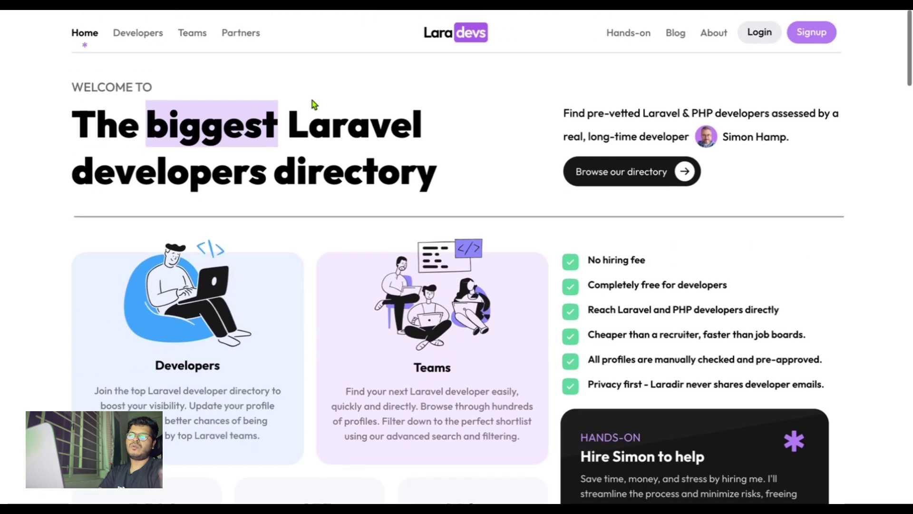